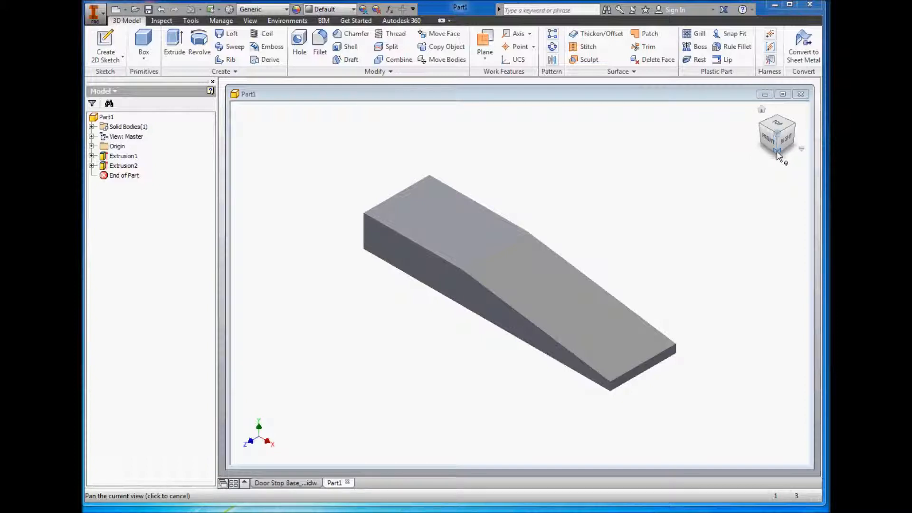
Step: Start a new 2D sketch on the bottom face of the door stop body
click(777, 152)
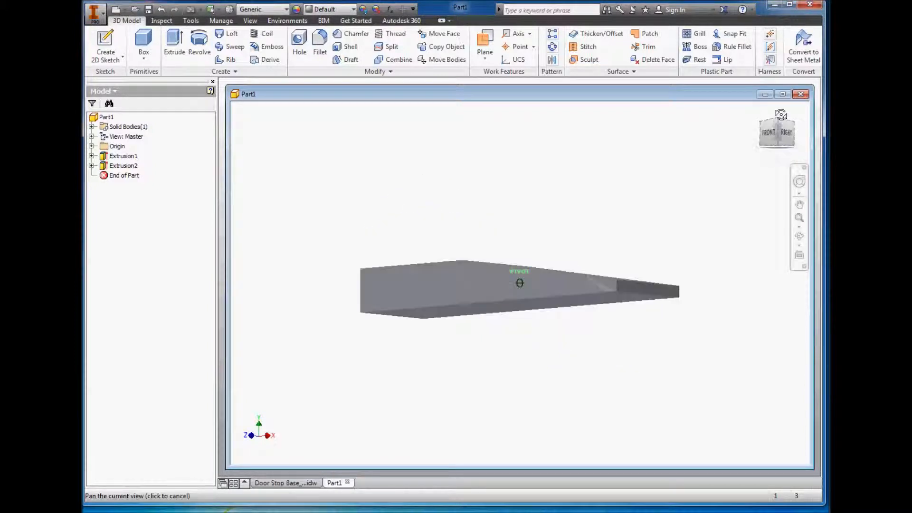
drag(781, 115, 785, 103)
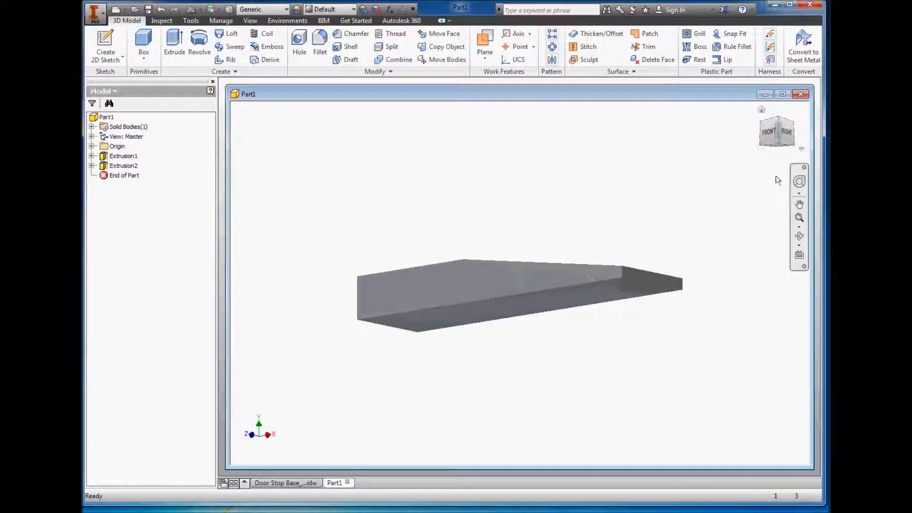
click(780, 145)
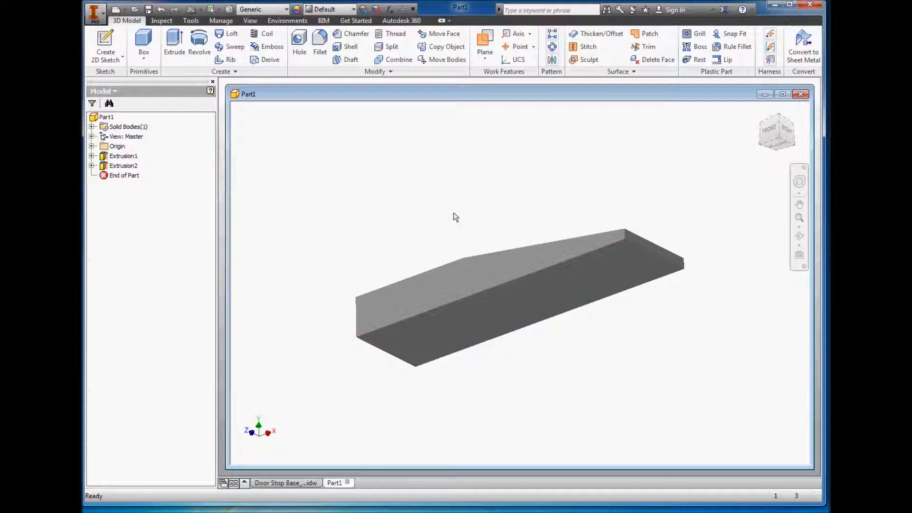
click(427, 344)
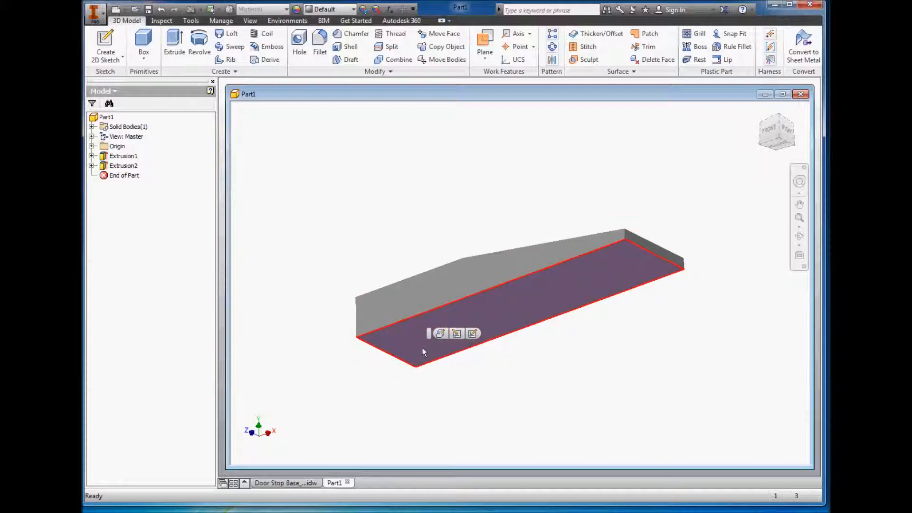
click(473, 333)
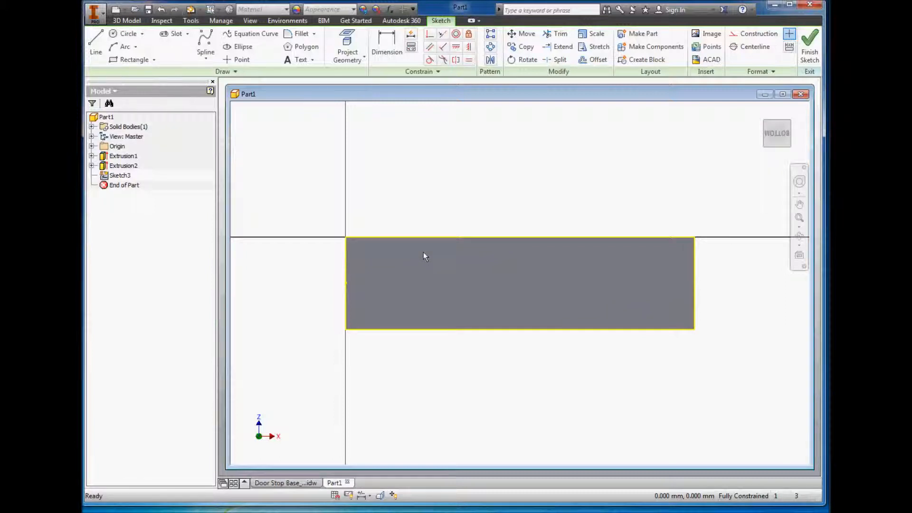
Step: Sketch a horizontal line about 22 mm long from the midpoint of the short edge at the thick end into the face
click(95, 46)
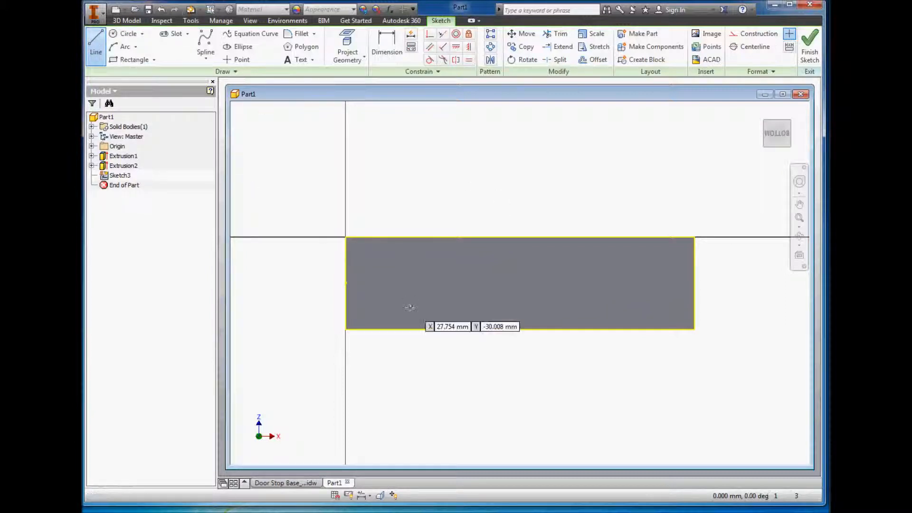
click(346, 283)
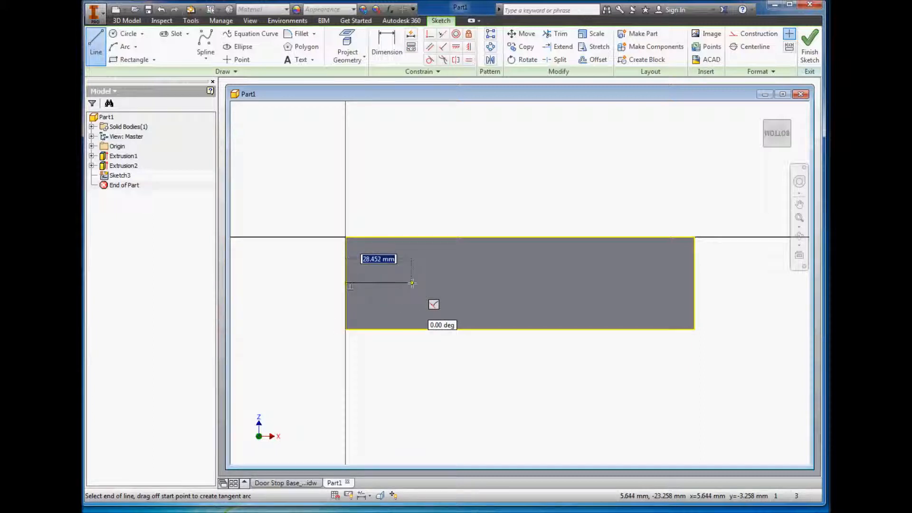
click(398, 283)
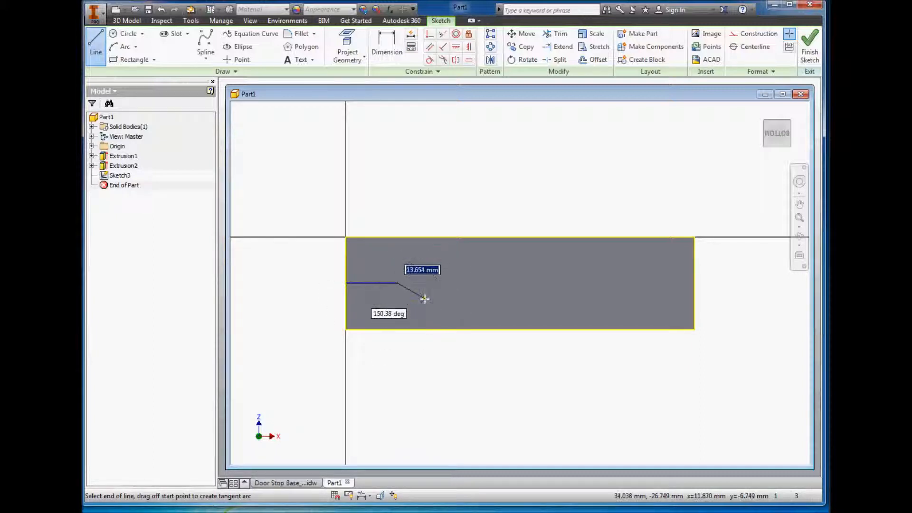
right_click(425, 299)
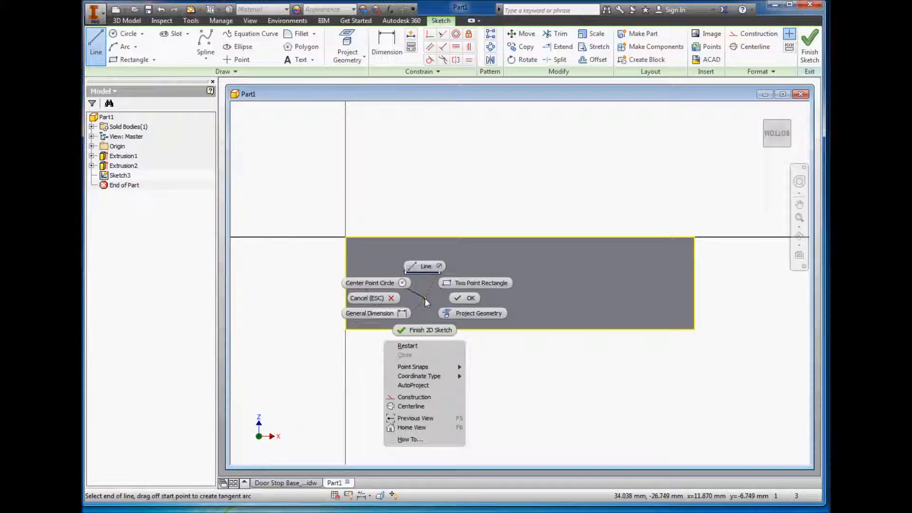
click(464, 300)
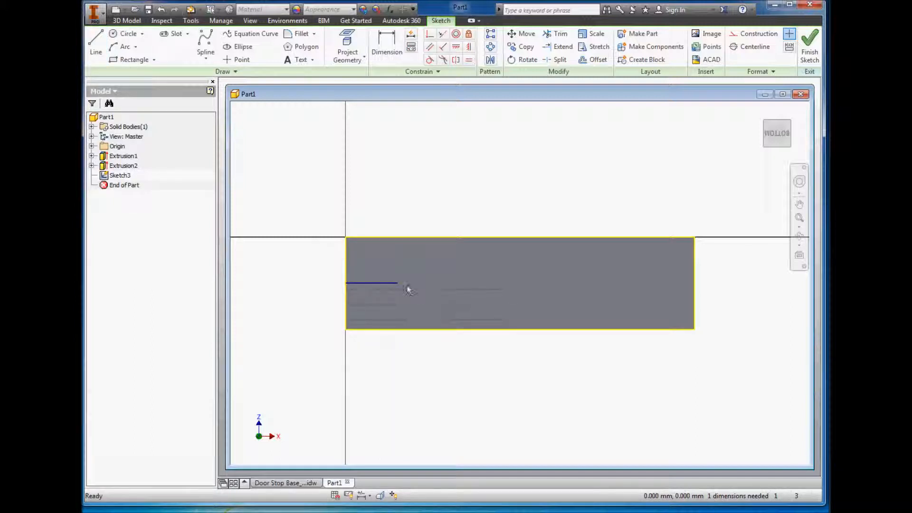
Step: Draw a centre-point circle about 17.6 mm in diameter centred on the free end of the horizontal line
click(124, 39)
click(119, 37)
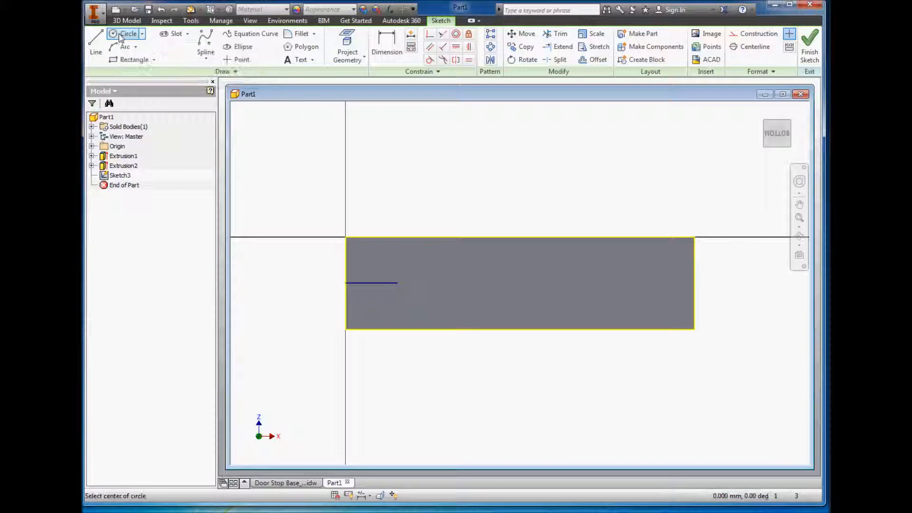
click(141, 34)
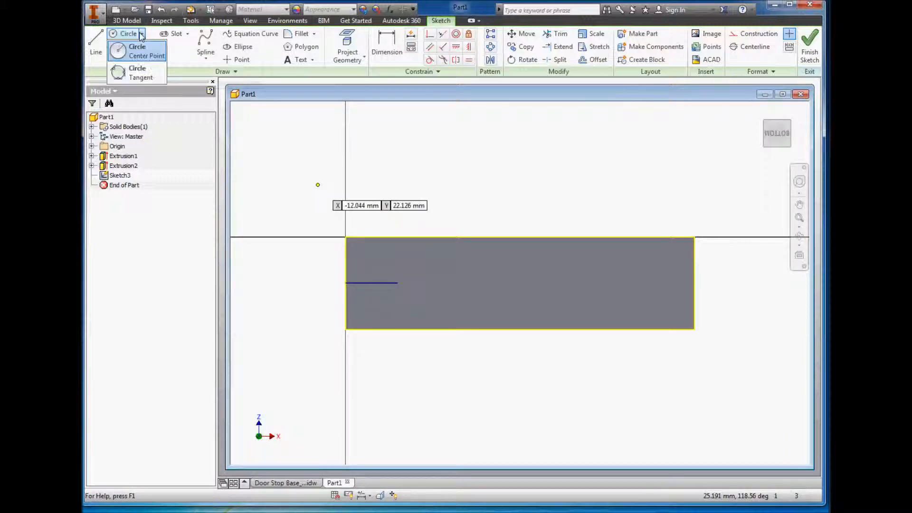
click(122, 52)
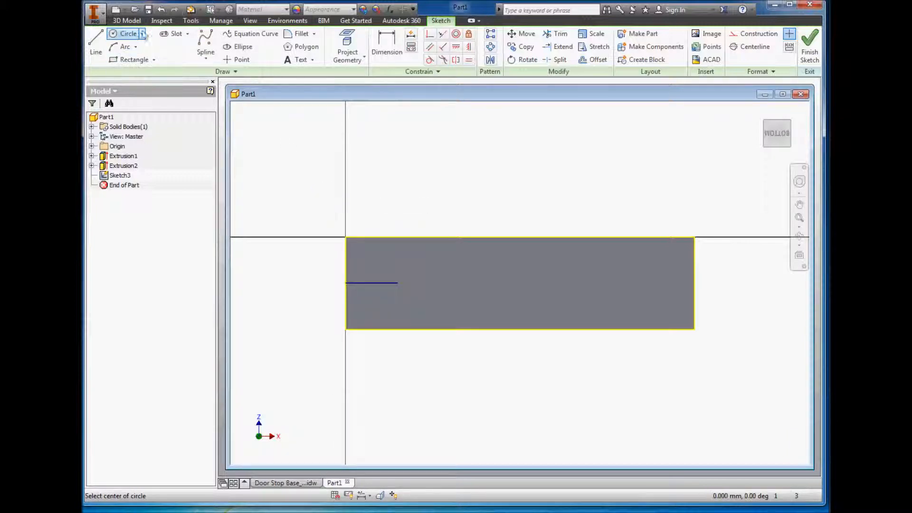
click(397, 283)
click(397, 283)
click(414, 271)
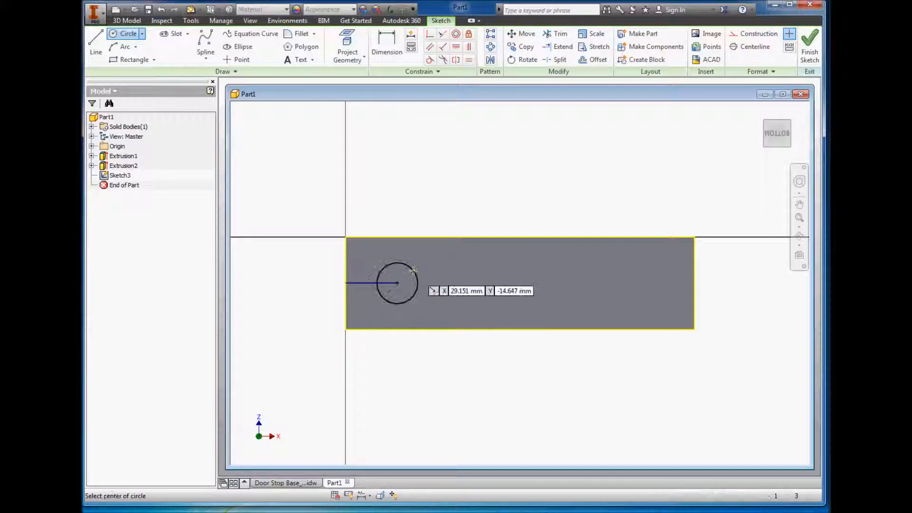
right_click(448, 271)
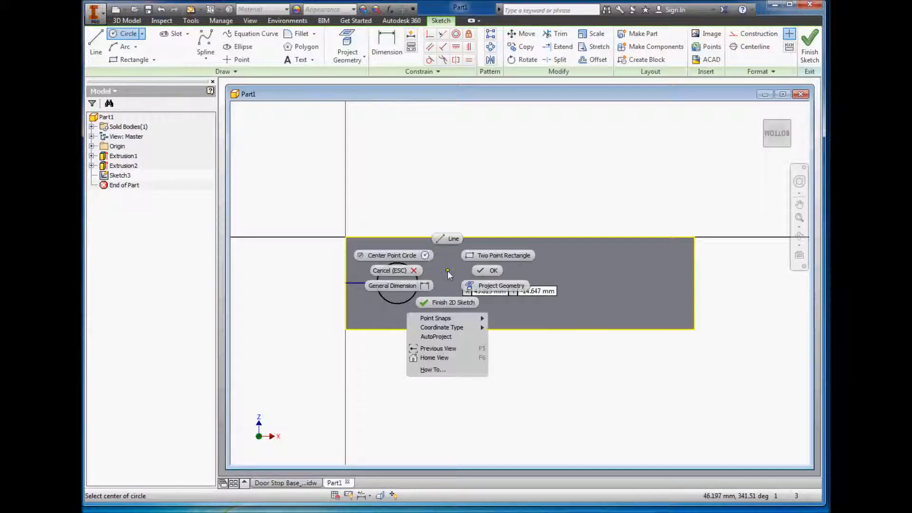
click(489, 268)
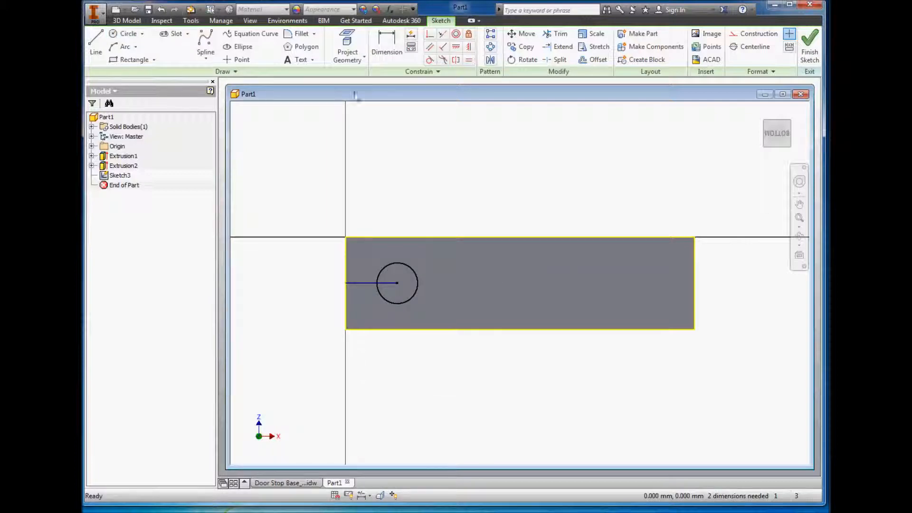
Step: Dimension the horizontal line's length at 25 mm, placing the dimension beyond the face's long edge
click(382, 46)
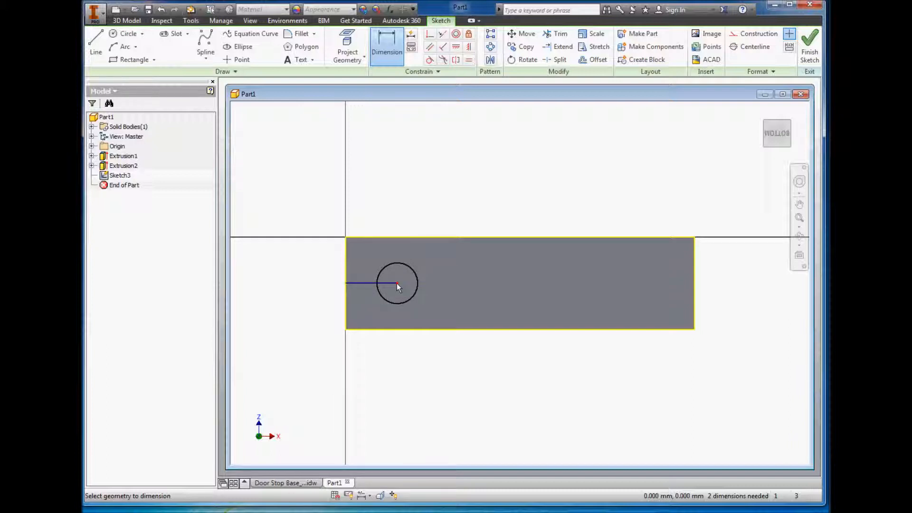
click(361, 284)
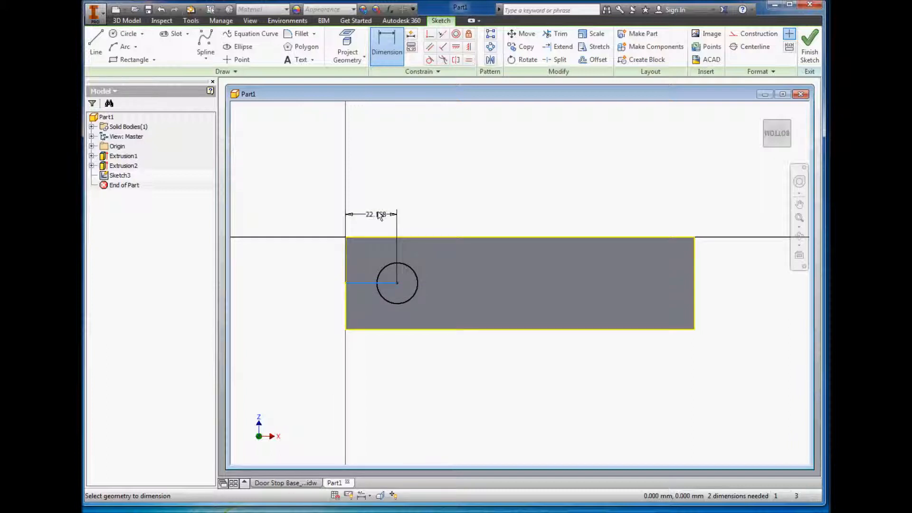
click(373, 216)
text(25)
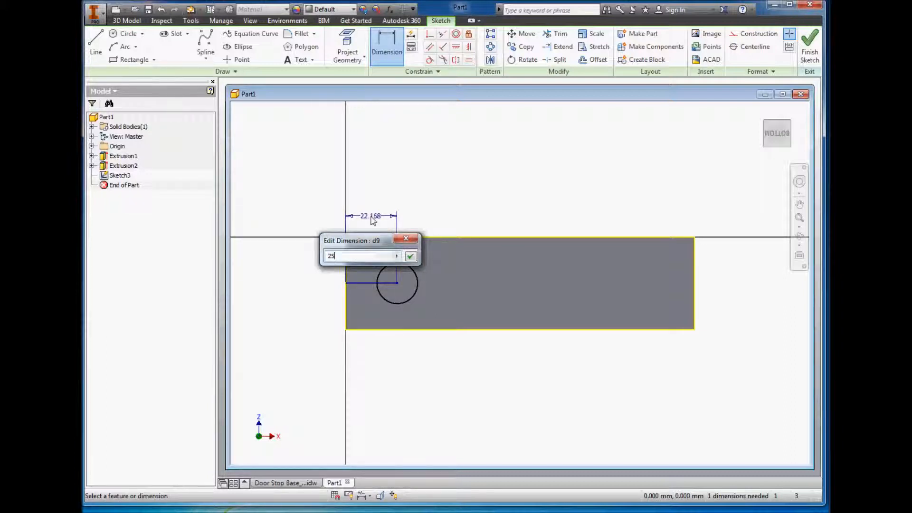
click(411, 257)
Step: Dimension the circle's diameter at 5 mm and end the Dimension command
click(424, 280)
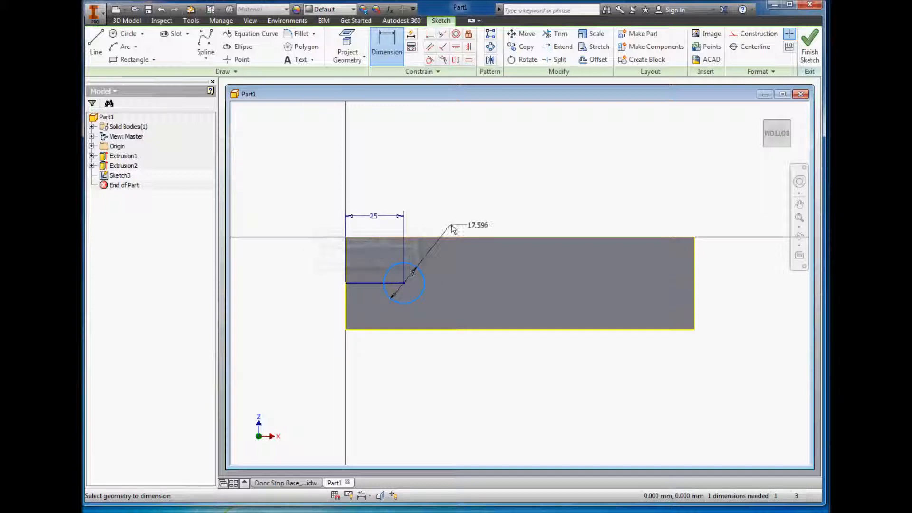
click(454, 226)
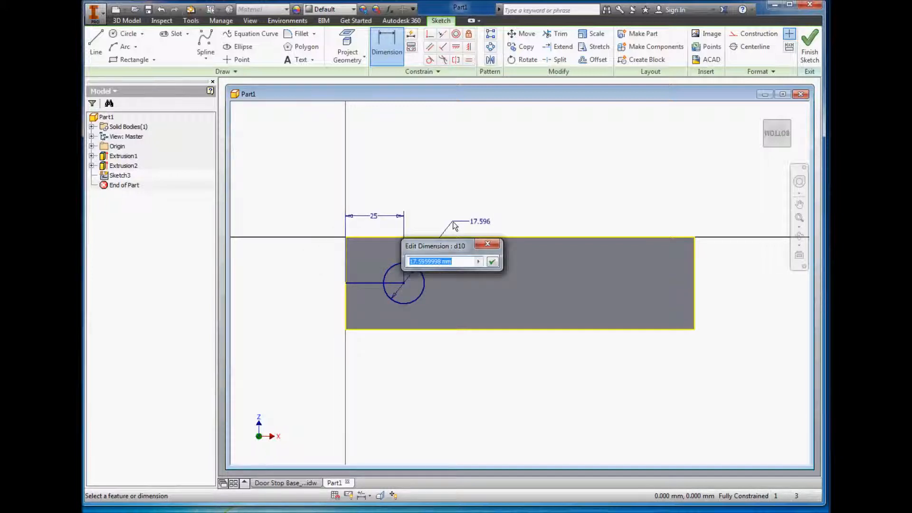
text(5)
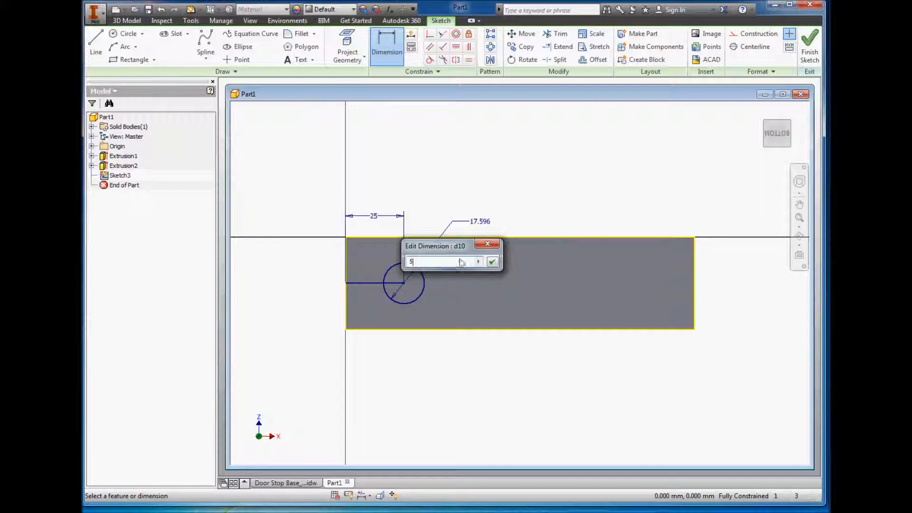
click(492, 262)
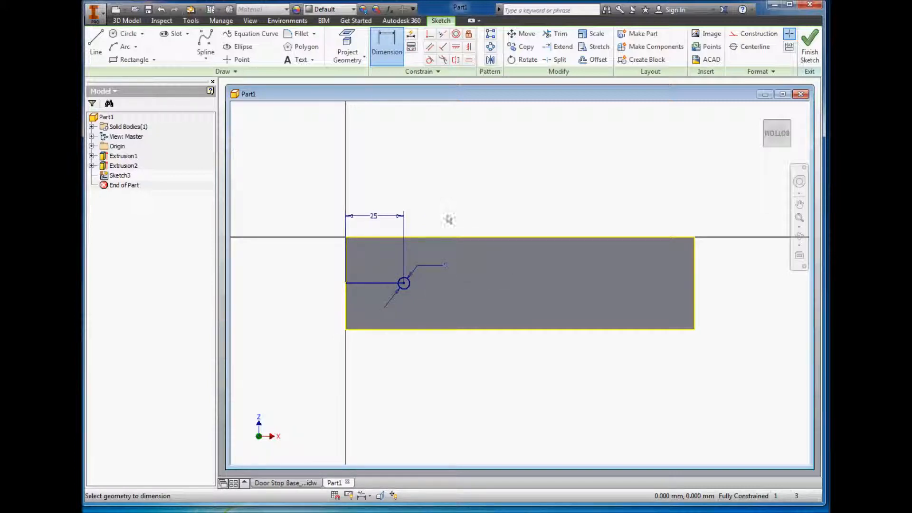
right_click(451, 220)
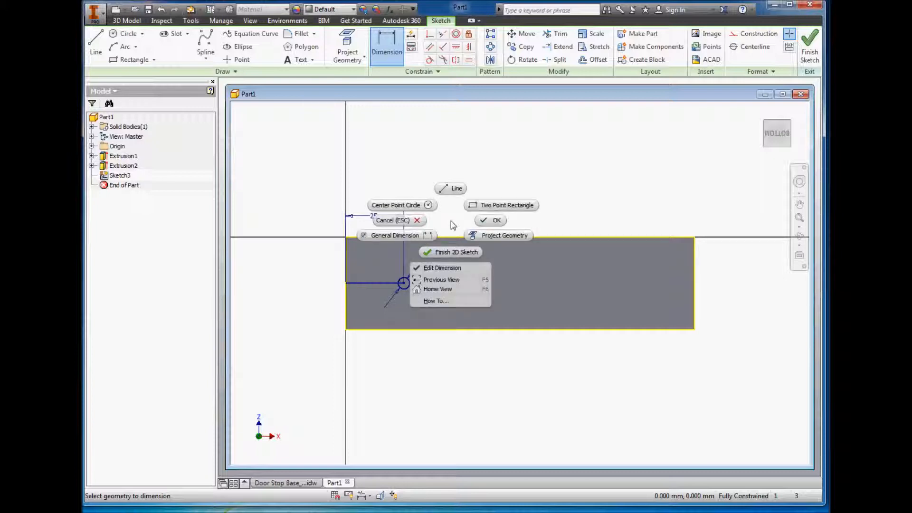
click(488, 221)
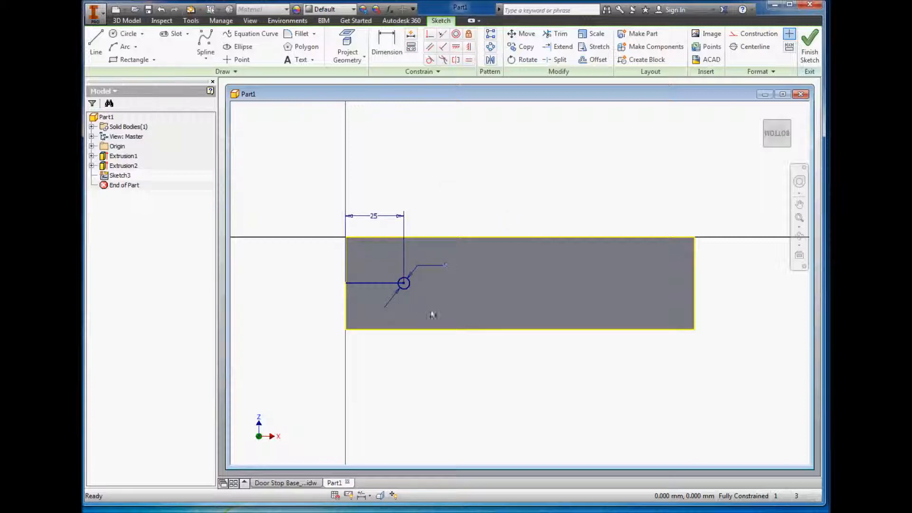
Step: Show all sketch constraints, select the horizontal line to check its constraints, and finish the sketch
key(F8)
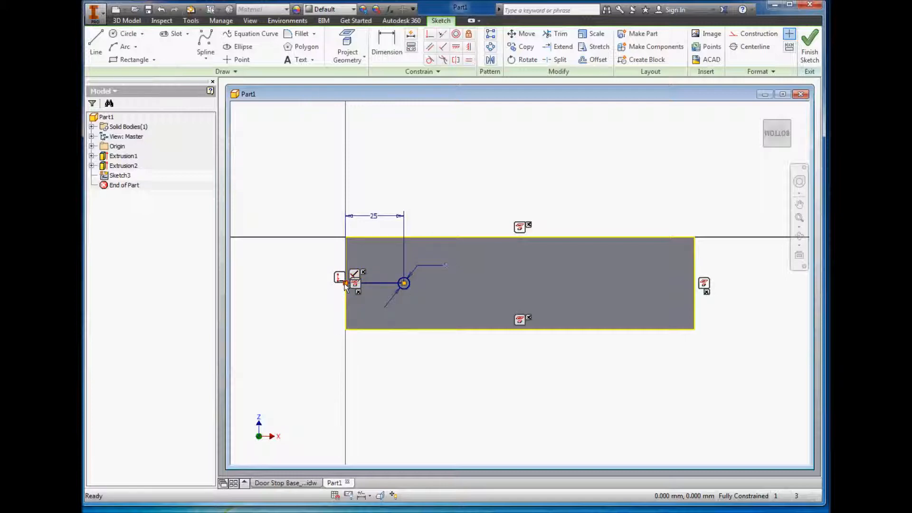
click(385, 284)
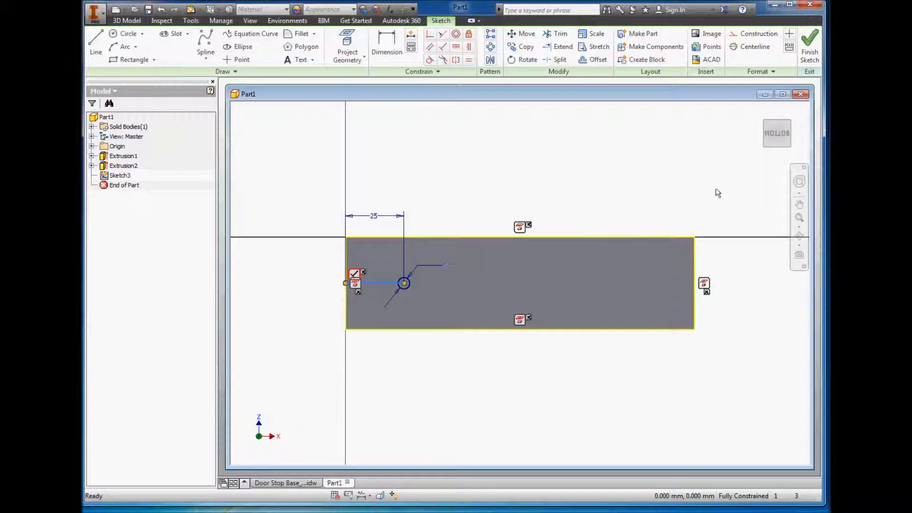
click(810, 47)
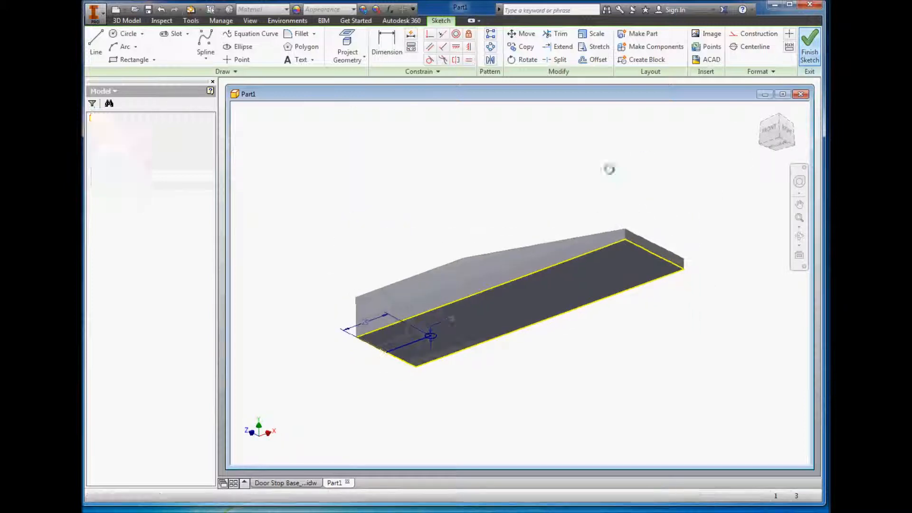
Step: Begin a sketch-based Hole feature at the circle's centre and choose the countersink hole type
scroll(431, 342, up, 5)
click(431, 341)
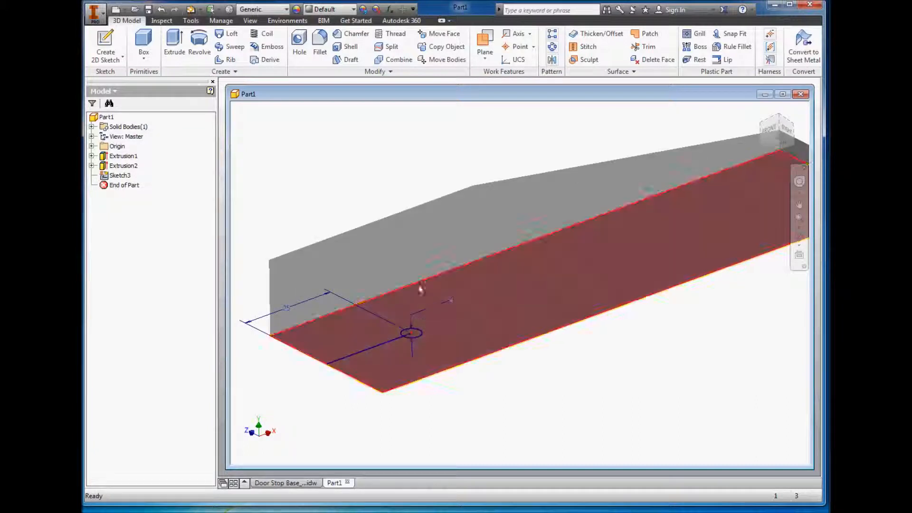
click(298, 41)
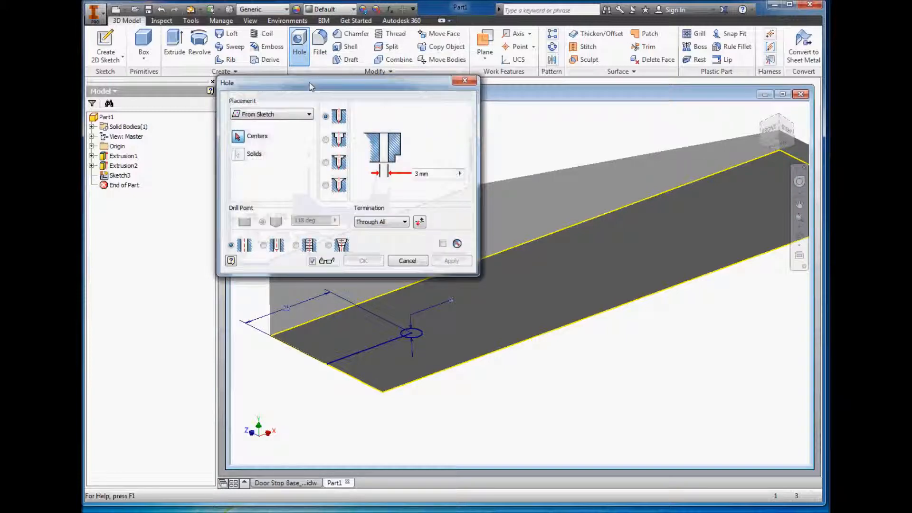
drag(380, 122, 617, 195)
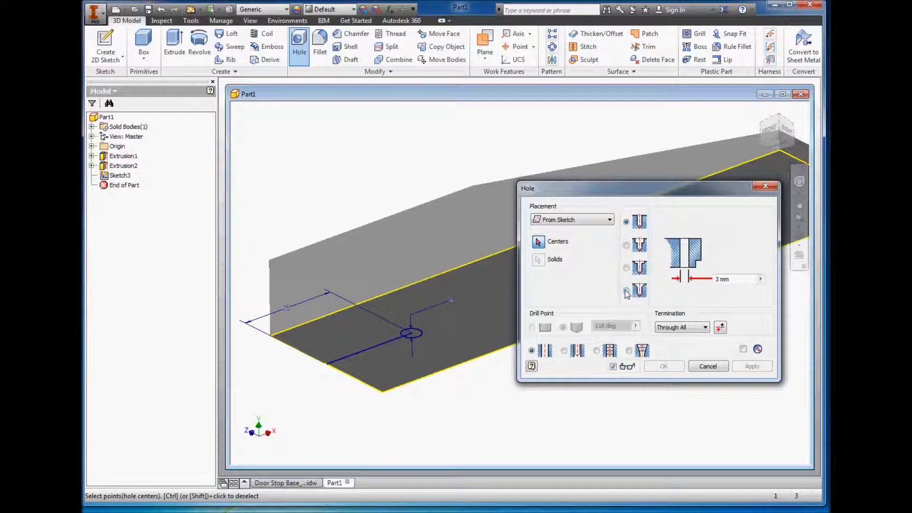
click(626, 291)
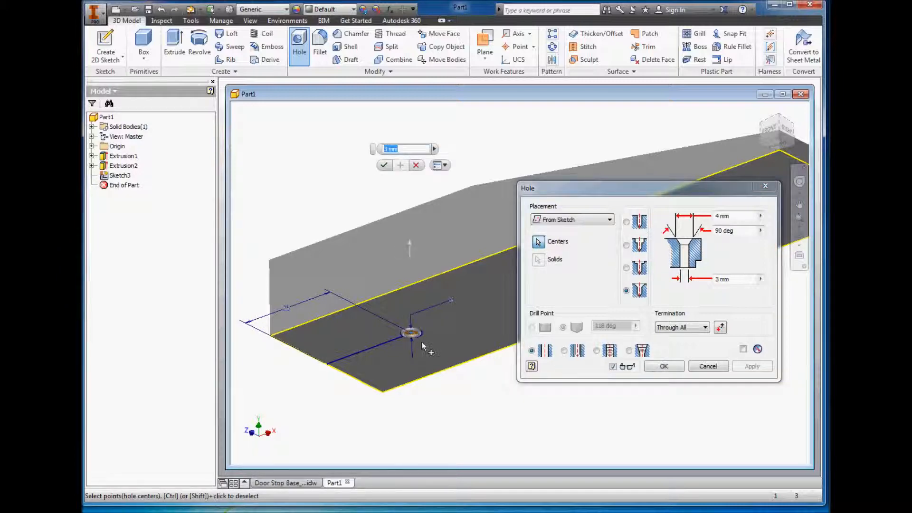
Step: Set the countersunk hole's diameter to 5 mm and its countersink diameter to 10 mm
scroll(411, 333, up, 3)
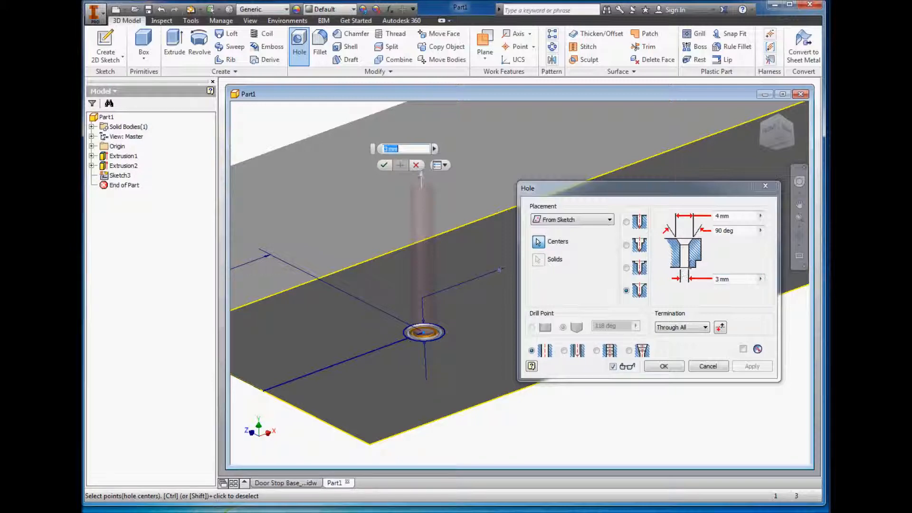
double_click(719, 279)
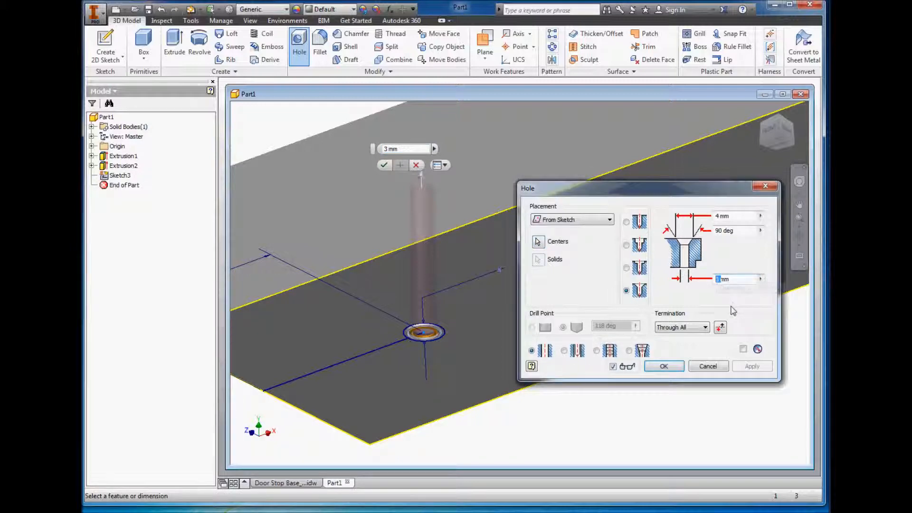
text(5)
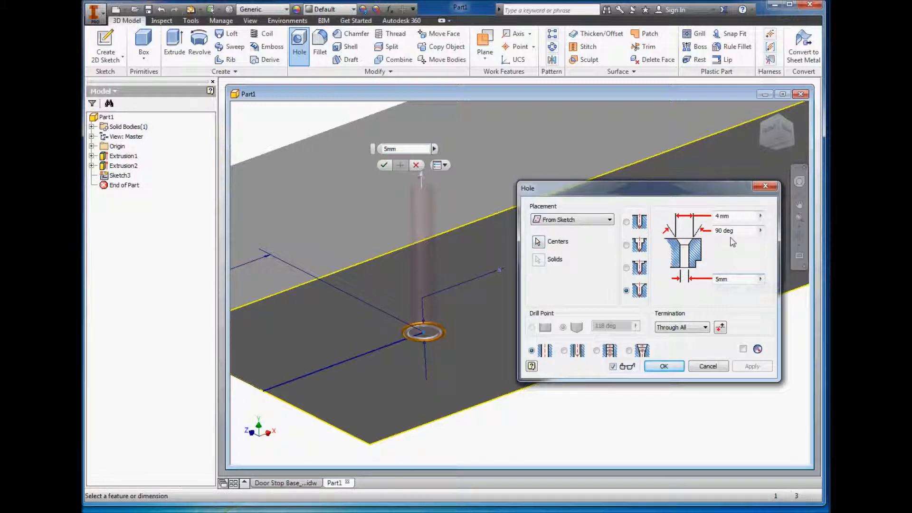
click(736, 232)
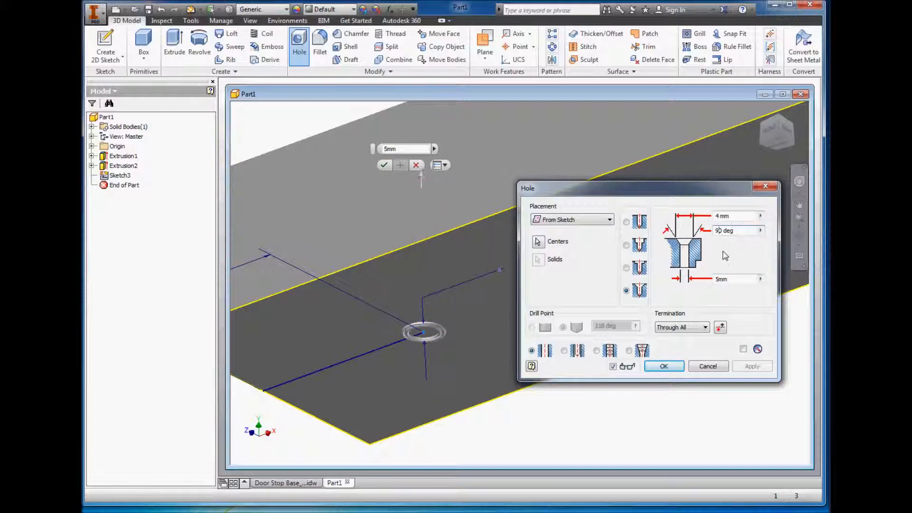
click(717, 216)
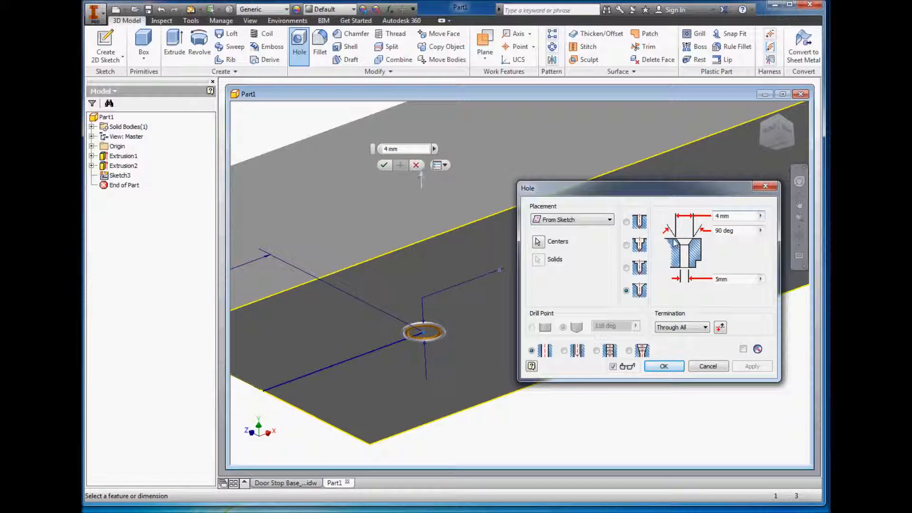
key(BackSpace)
text(10)
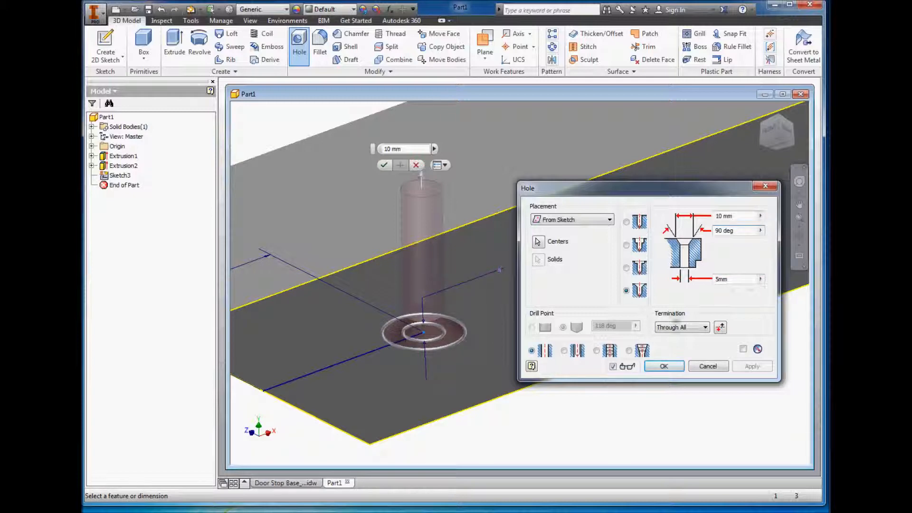
Step: Try the Distance termination for the hole, return it to Through All, and create the countersunk hole
click(694, 328)
click(689, 337)
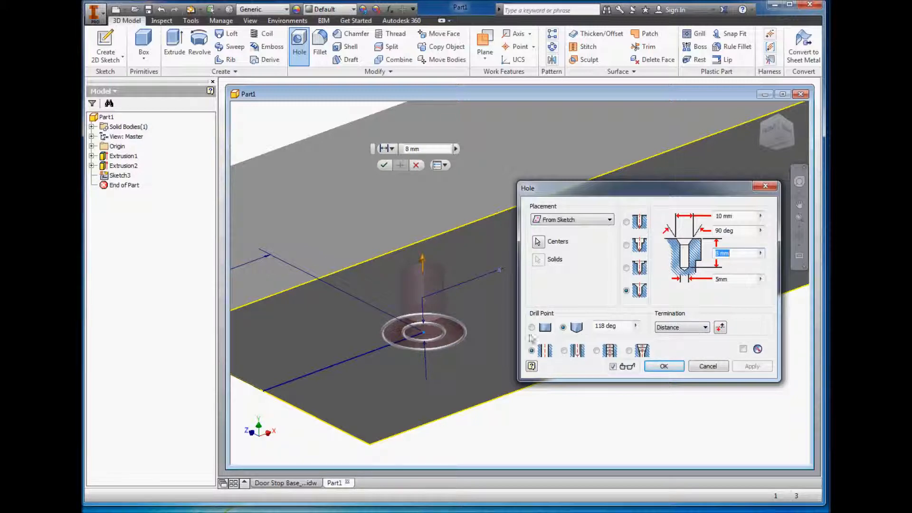
click(702, 329)
click(682, 344)
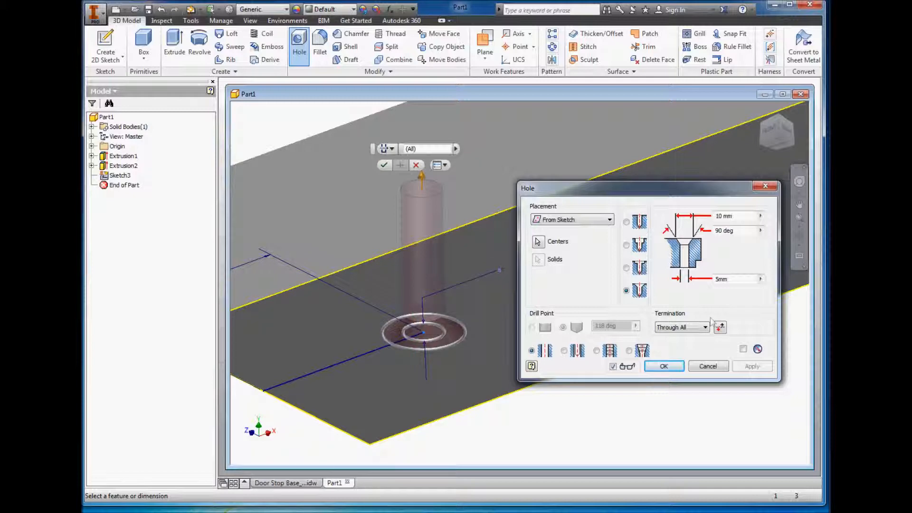
click(664, 366)
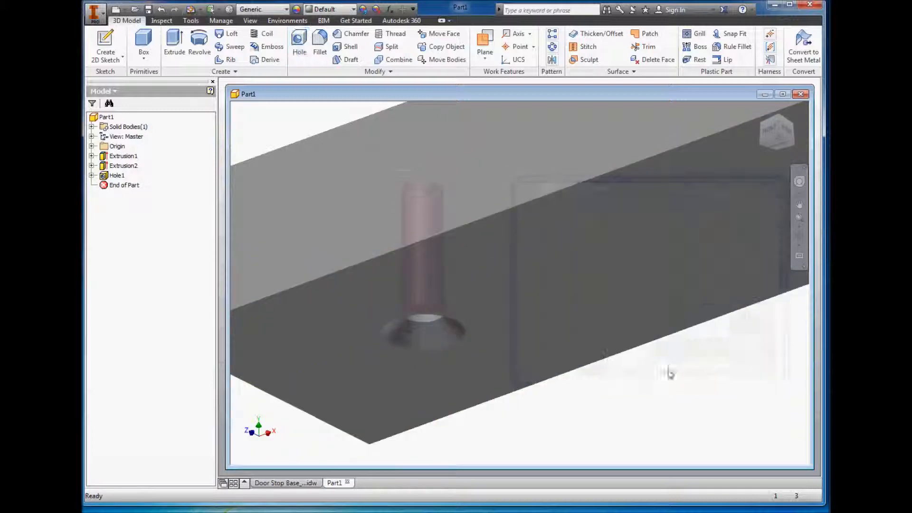
Step: Inspect the countersink on the underside and orient the part to an isometric view of its top, front and right faces
scroll(597, 298, up, 5)
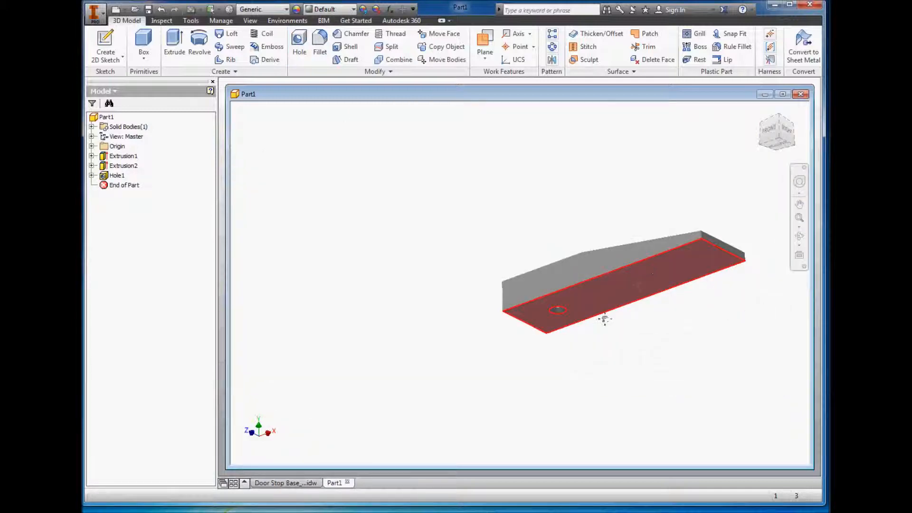
middle_drag(524, 342, 486, 299)
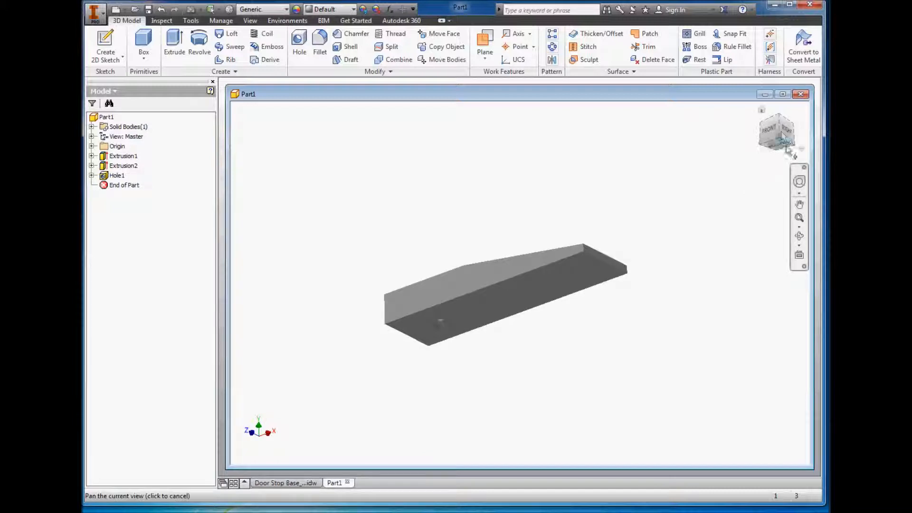
click(763, 112)
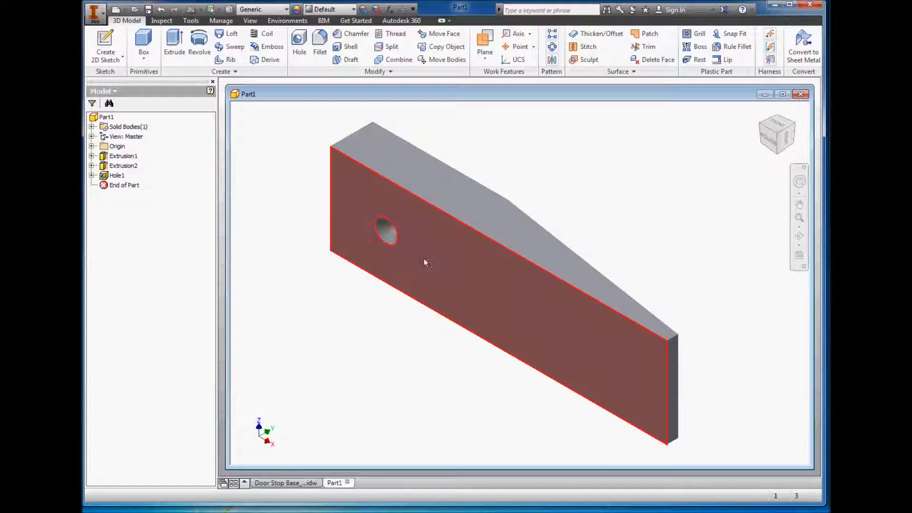
click(775, 137)
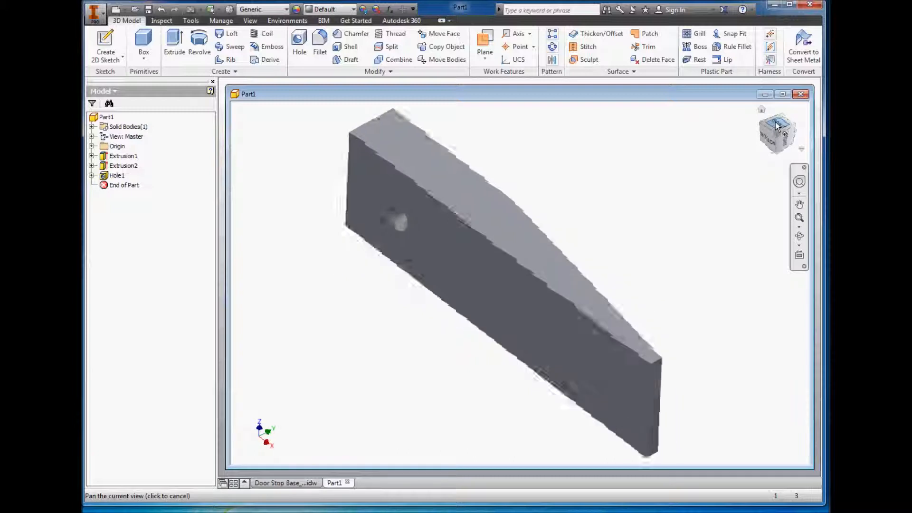
click(794, 109)
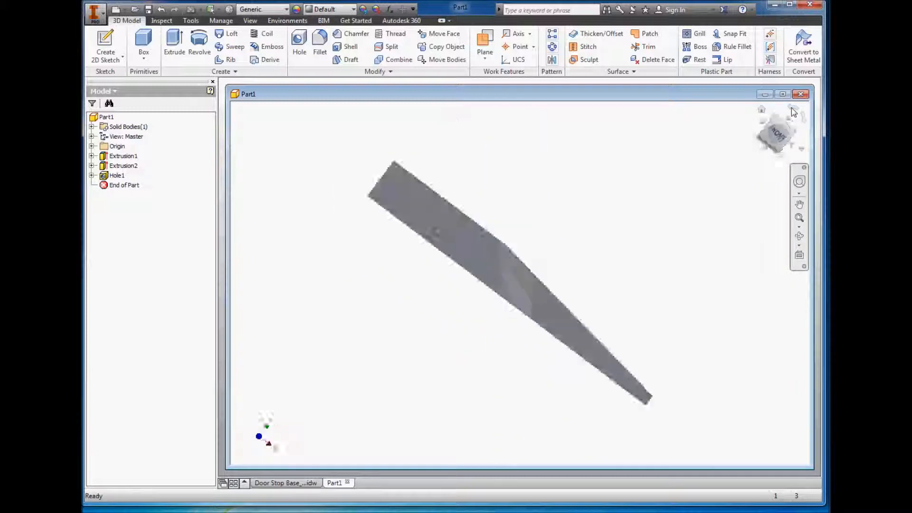
click(789, 124)
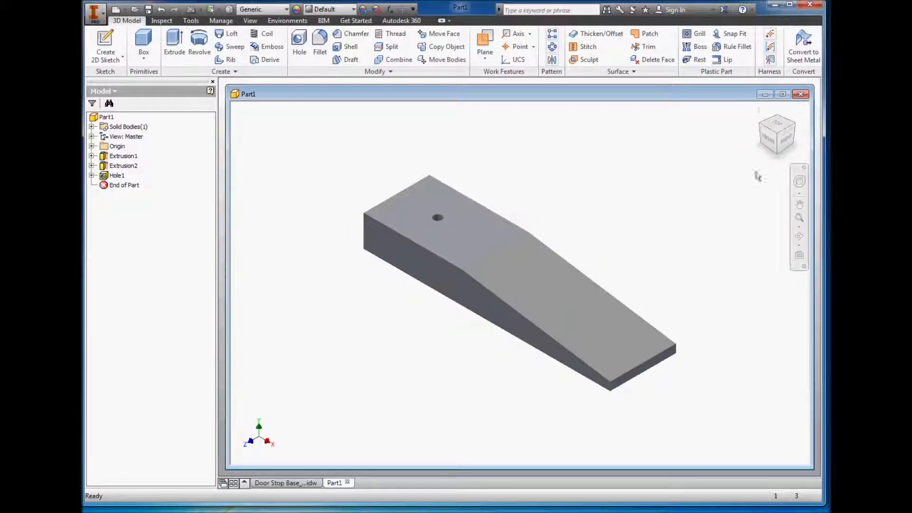
Step: Set the current isometric view as the home view with Fit to View, and test it by orbiting away and returning home
right_click(779, 138)
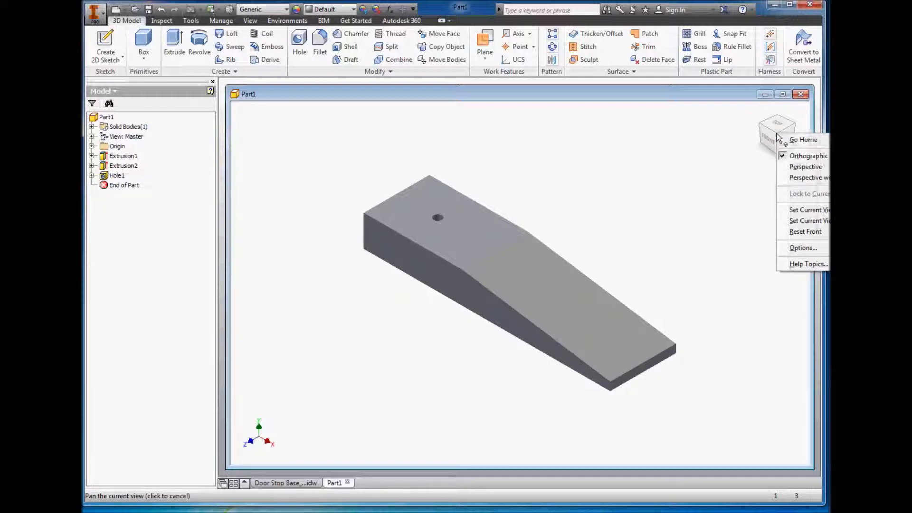
click(724, 92)
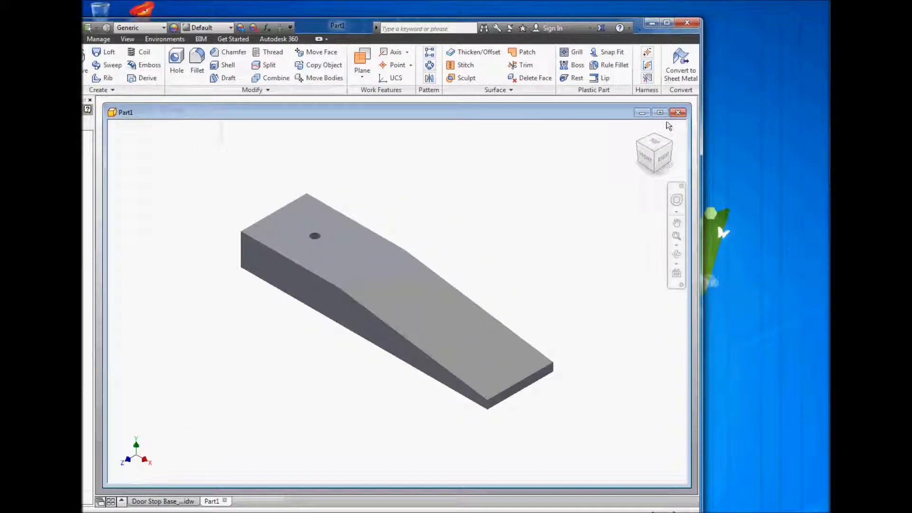
right_click(656, 154)
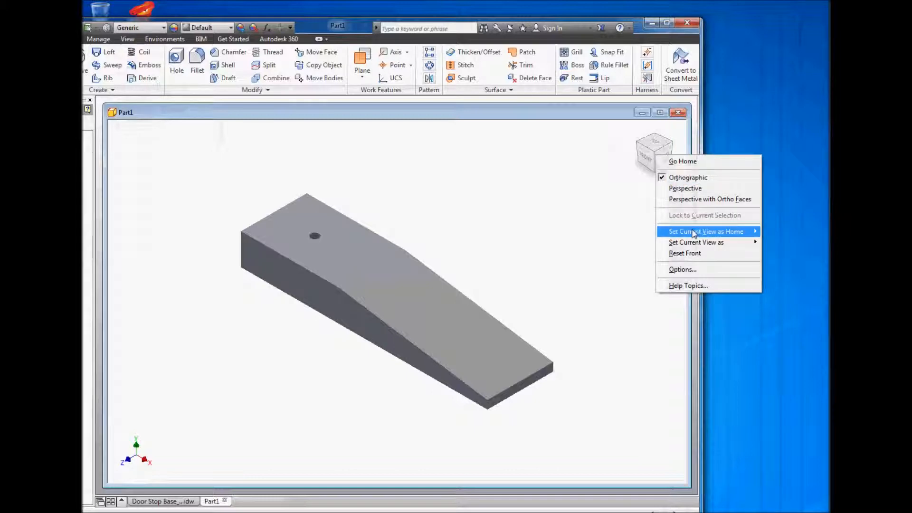
mouse_move(694, 233)
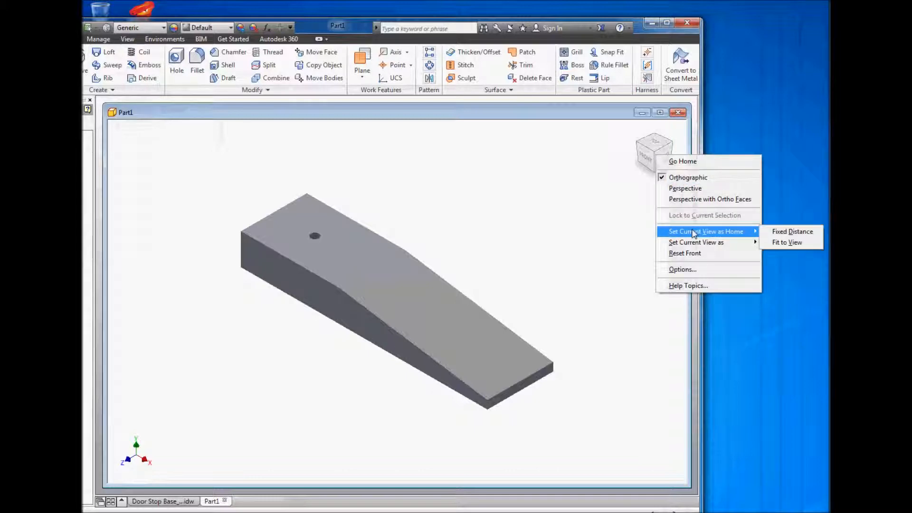
click(776, 243)
drag(365, 30, 480, 12)
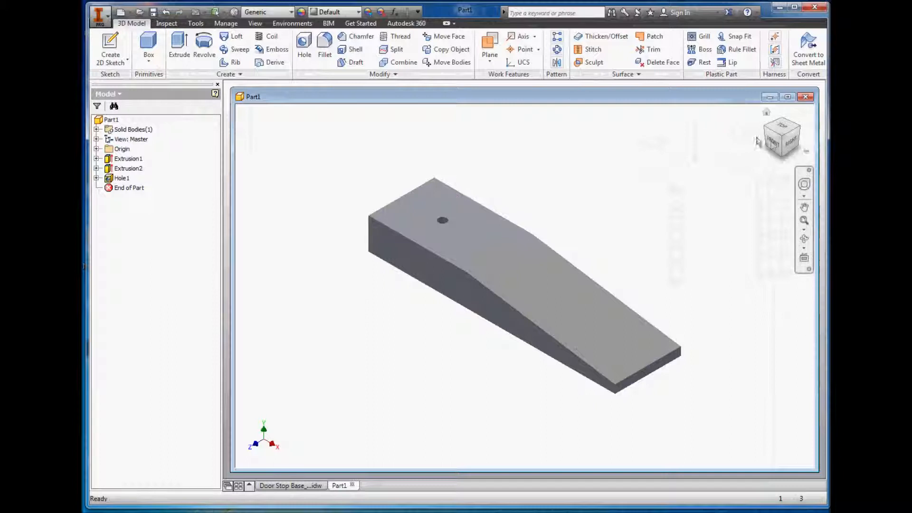
drag(778, 136, 773, 140)
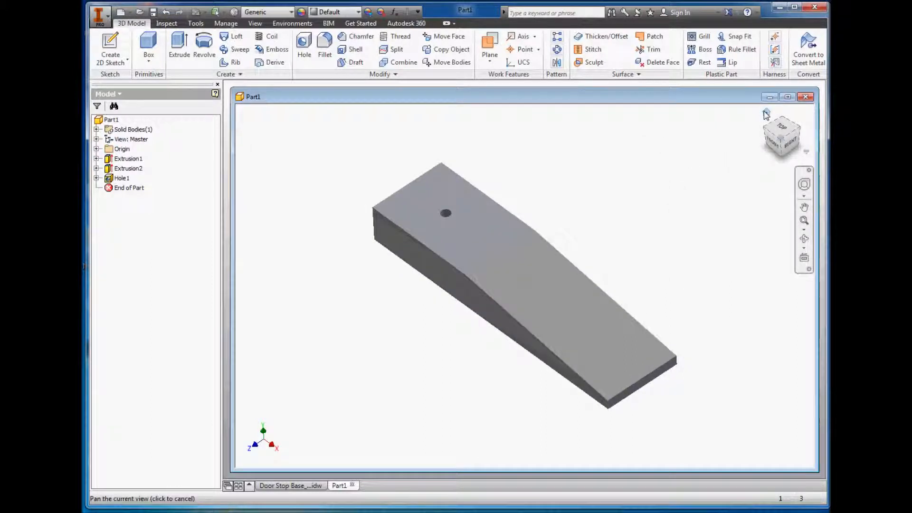
click(766, 115)
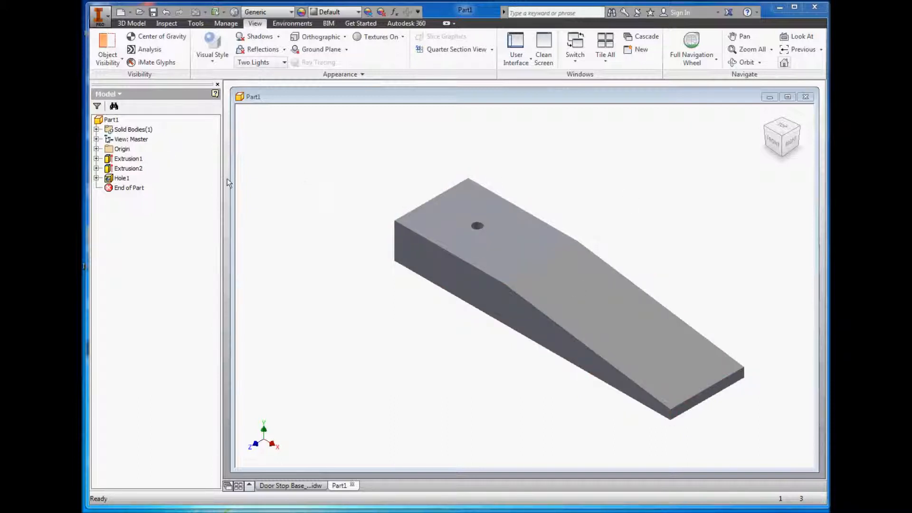
Step: Edit the base block extrusion's sketch, set the rectangle's length to 100 mm, and finish the sketch
click(124, 159)
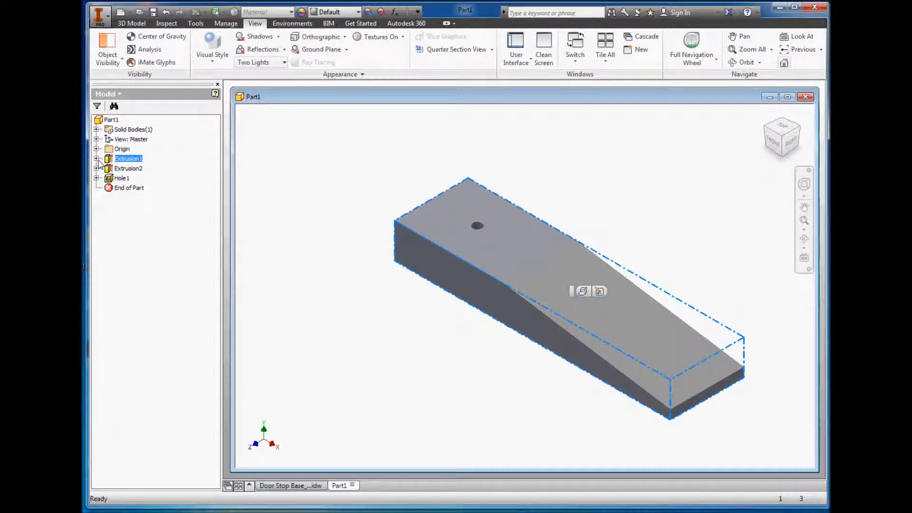
click(96, 159)
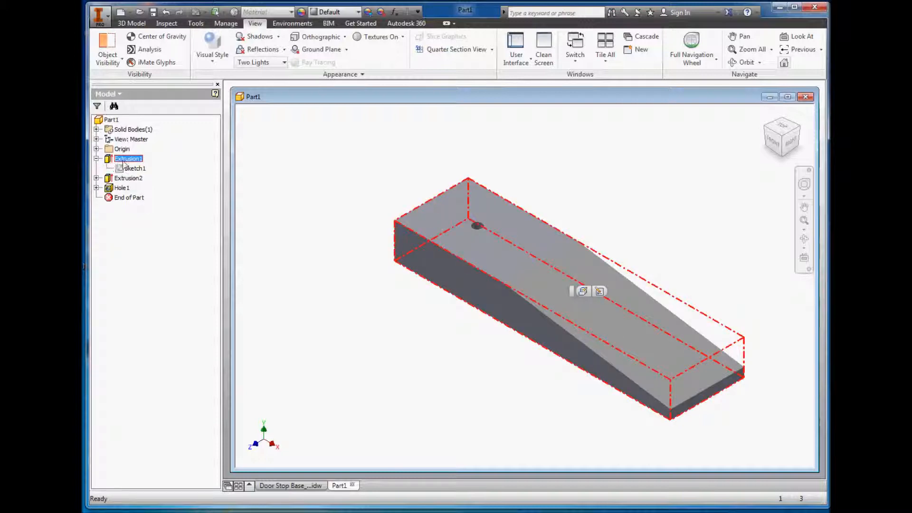
click(97, 159)
click(97, 159)
right_click(132, 170)
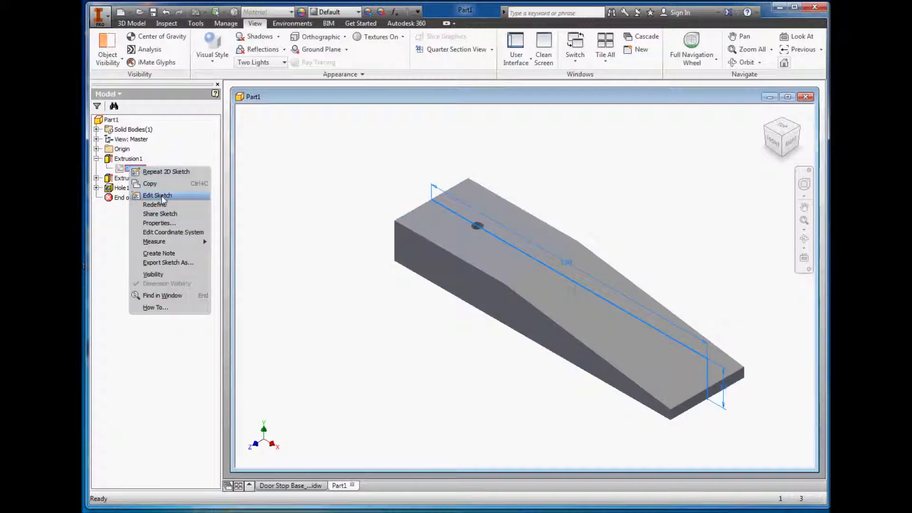
click(157, 195)
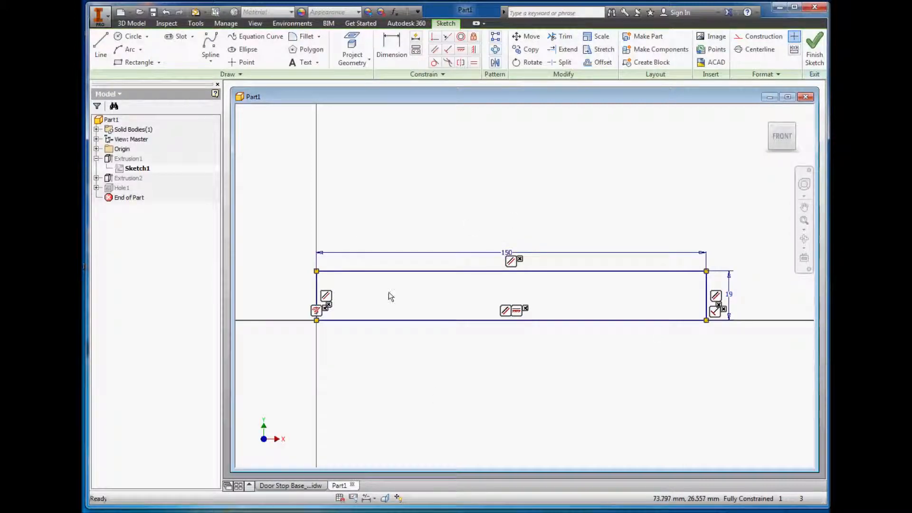
double_click(507, 252)
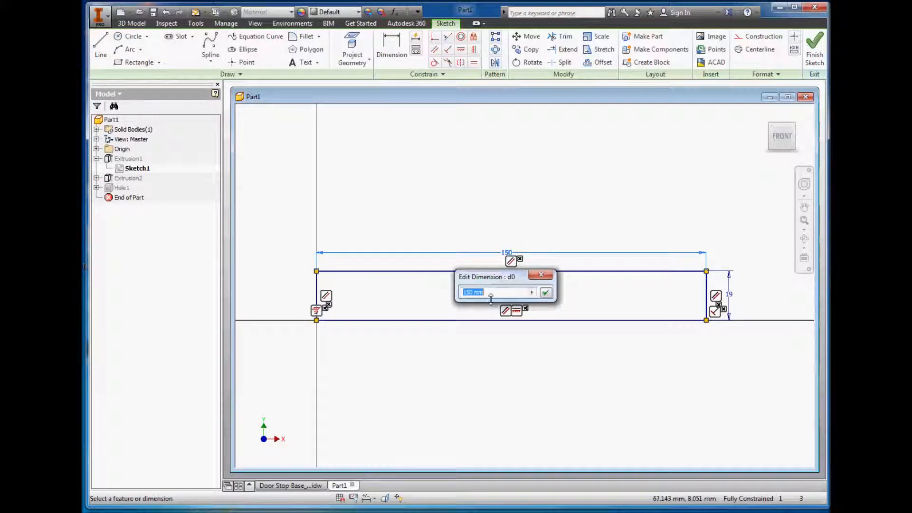
text(100)
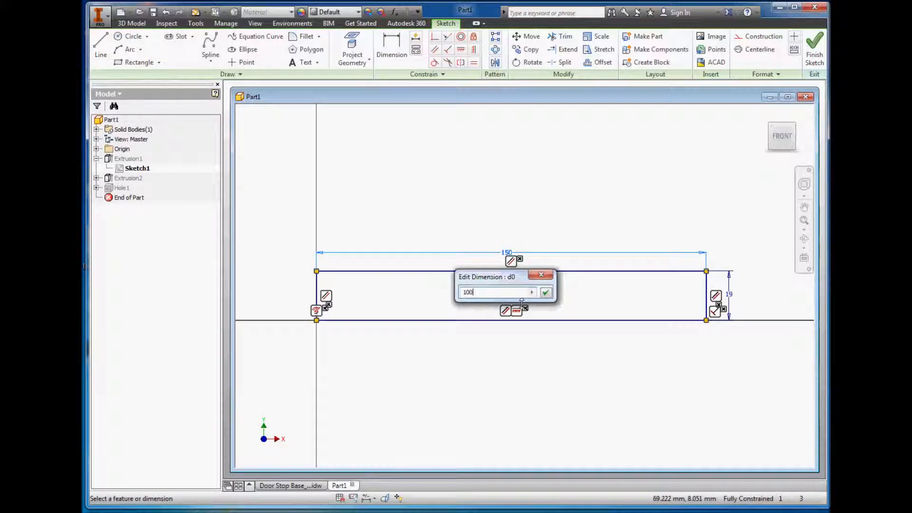
click(546, 294)
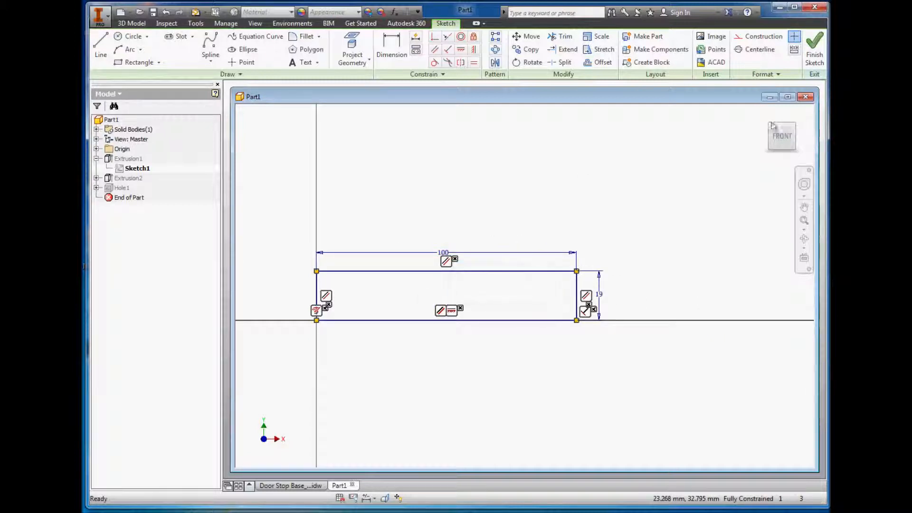
click(815, 50)
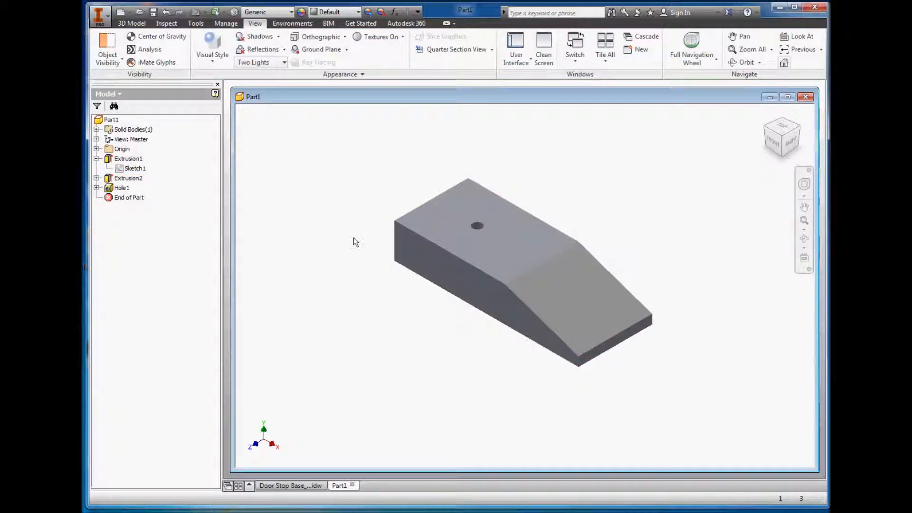
Step: Open the triangular profile sketch of the second extrusion, the sloped cut, for editing
click(96, 179)
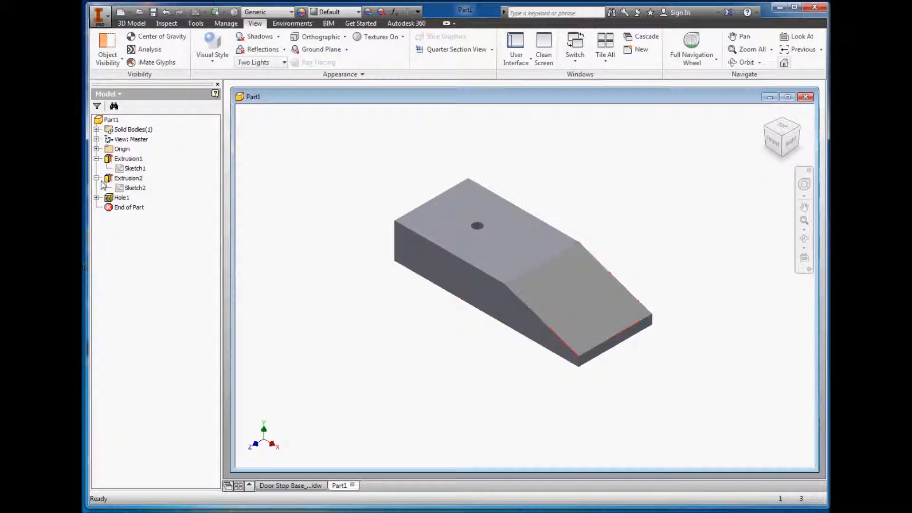
right_click(134, 189)
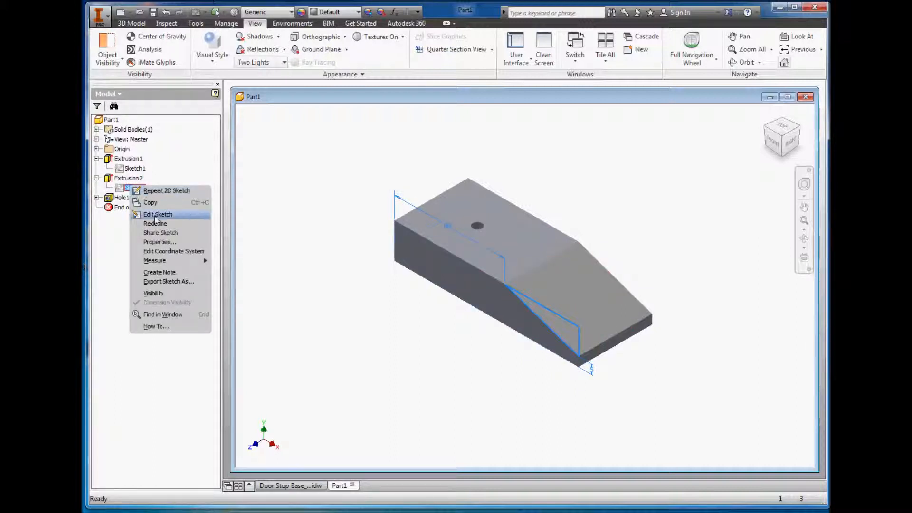
click(112, 177)
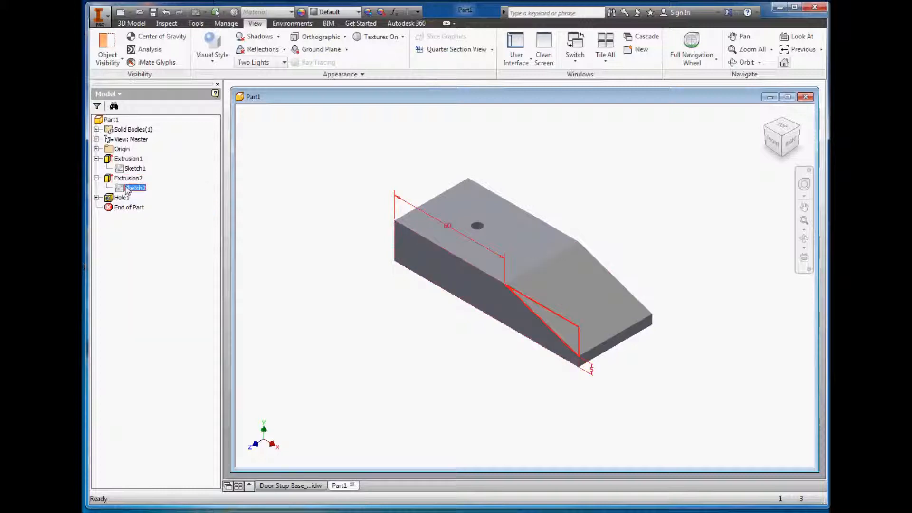
right_click(126, 186)
click(153, 214)
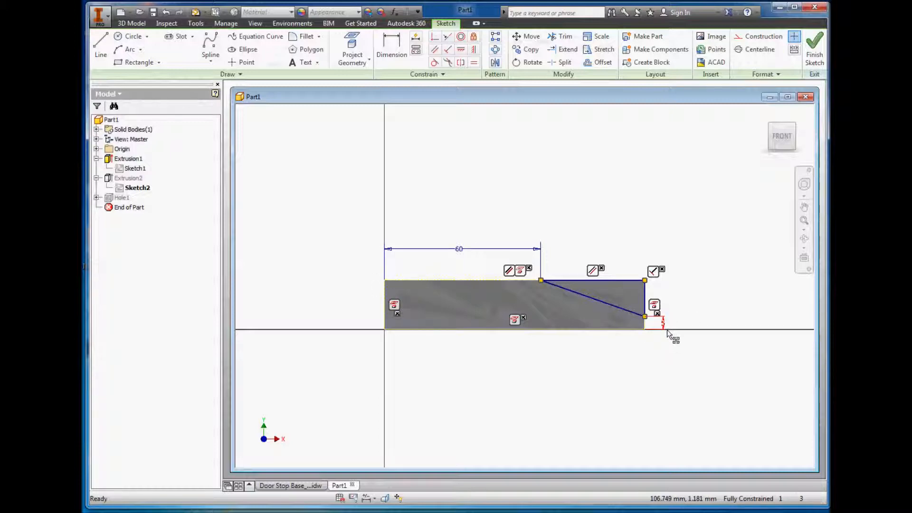
Step: Close the triangular profile sketch, set the length of the base block's rectangle to 150 mm in its sketch, and finish editing
click(815, 47)
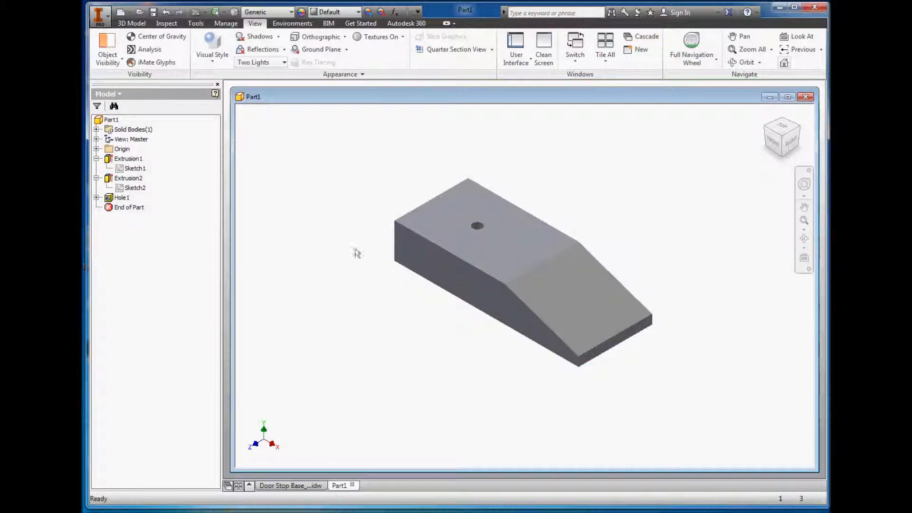
click(133, 170)
right_click(133, 172)
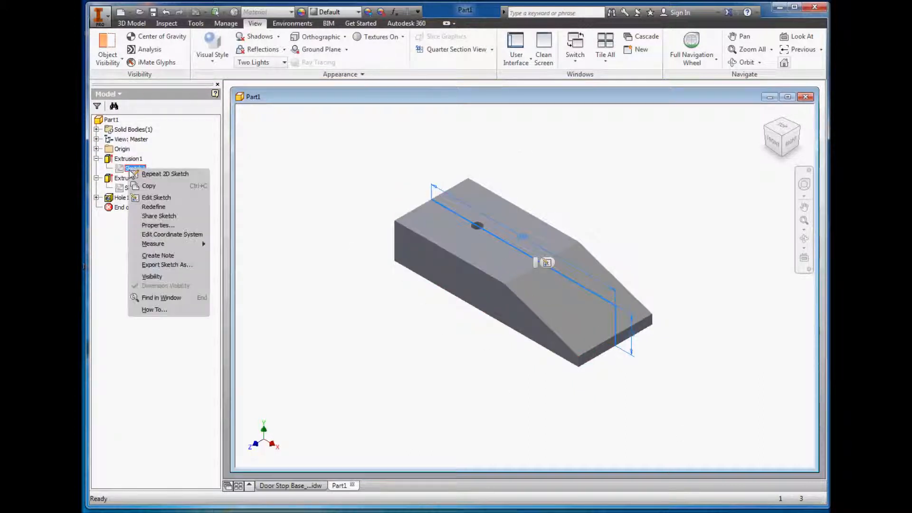
click(156, 198)
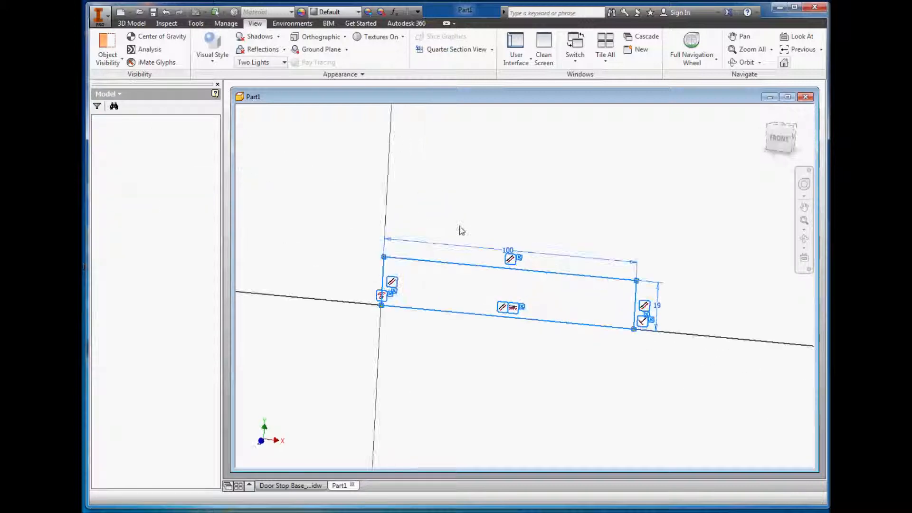
double_click(508, 252)
text(150)
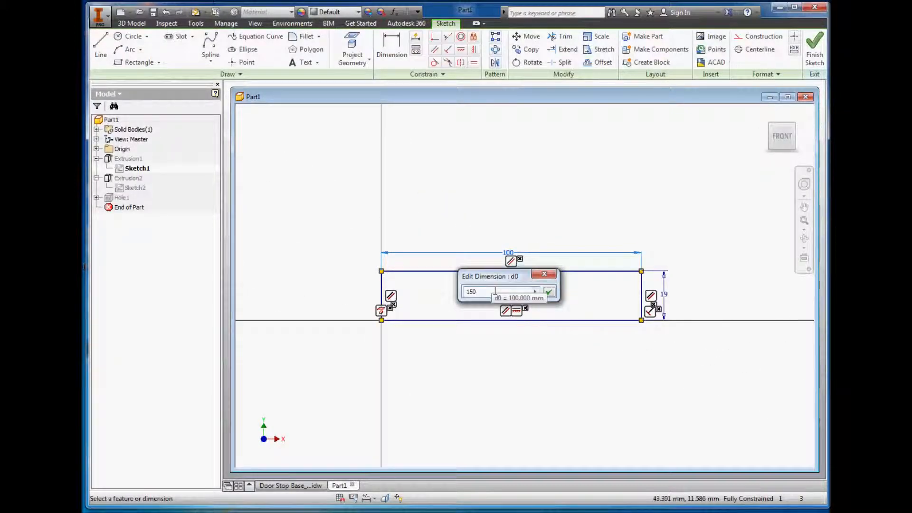
key(Return)
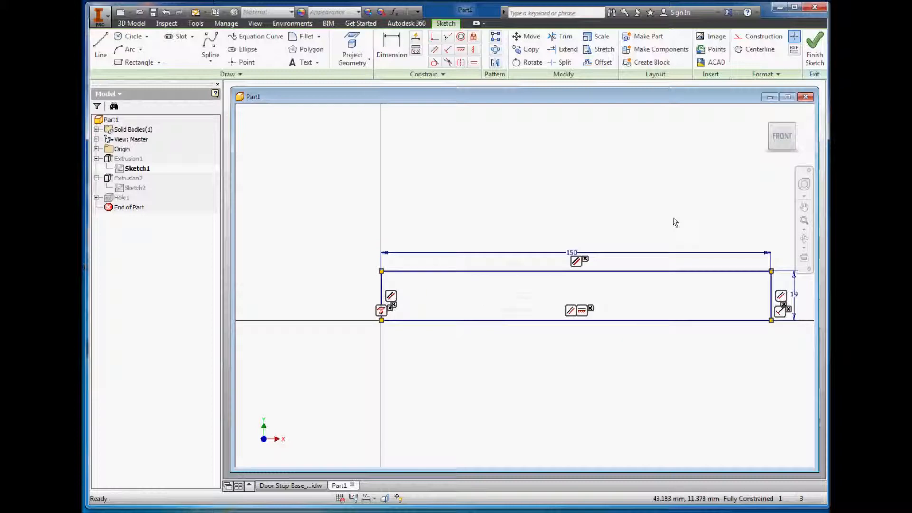
click(814, 47)
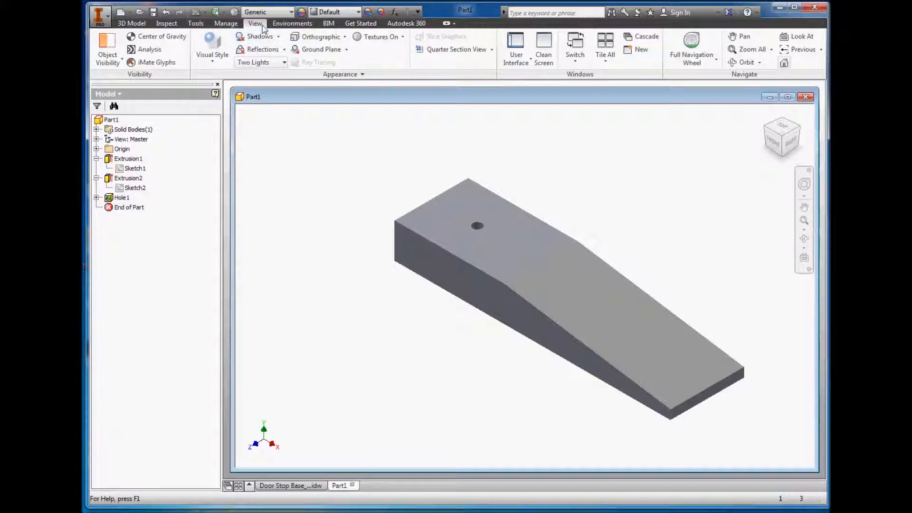
Step: Preview the part in the Wireframe visual style, and set it to Shaded with Hidden Edges
click(215, 61)
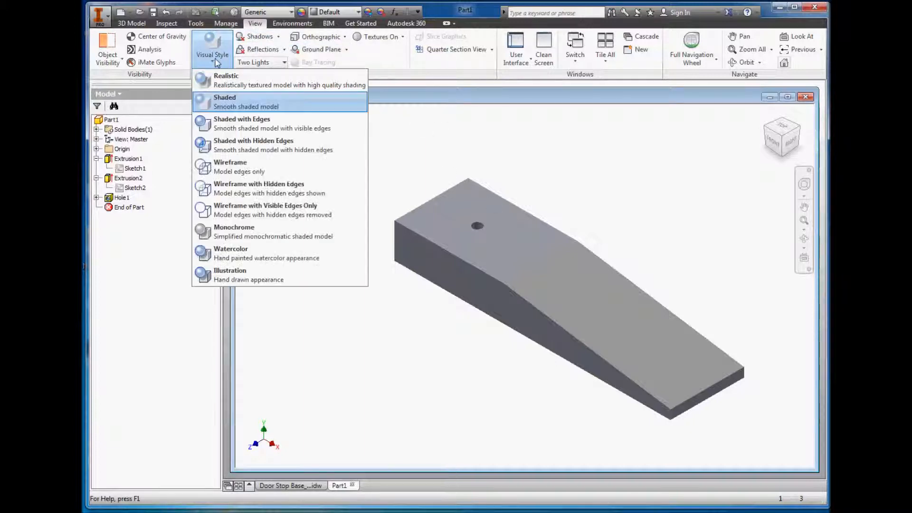
click(231, 172)
click(212, 54)
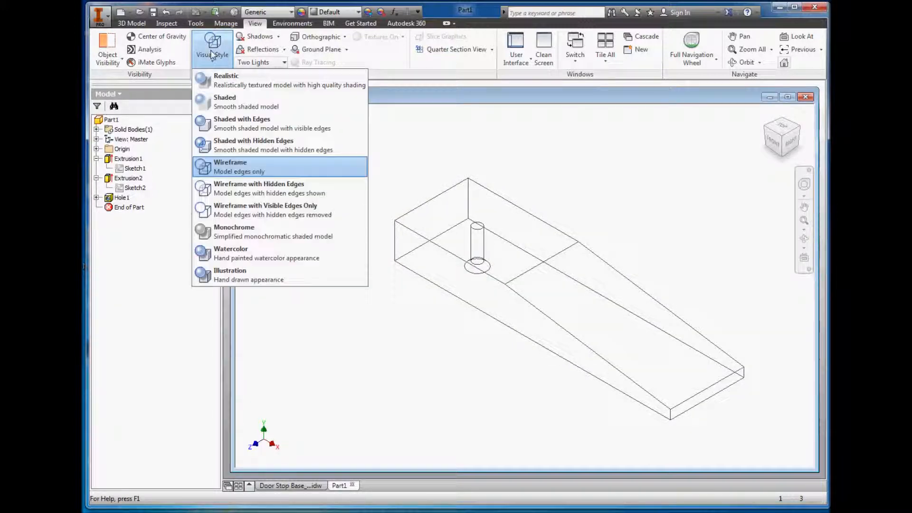
click(236, 150)
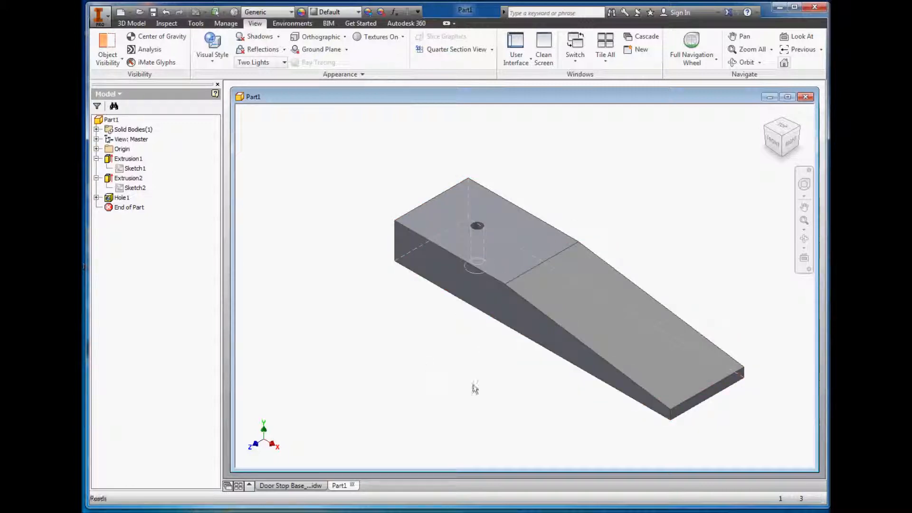
Step: Consult the Door Stop Base drawing's dimensioned views and return to the part's 3D modelling tools
click(299, 487)
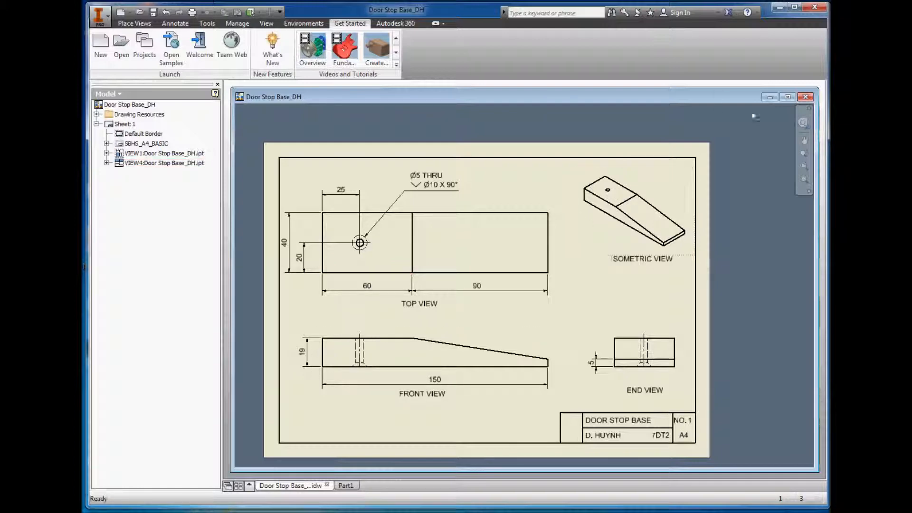
click(770, 97)
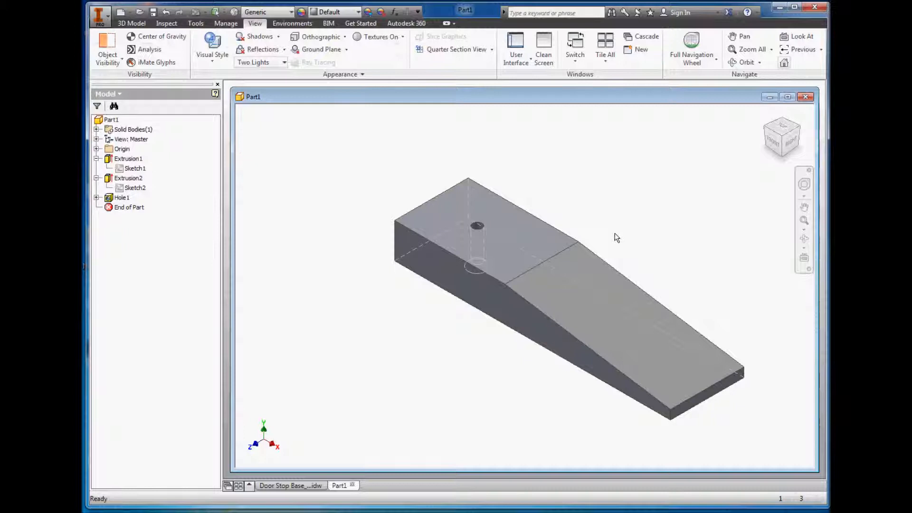
click(132, 24)
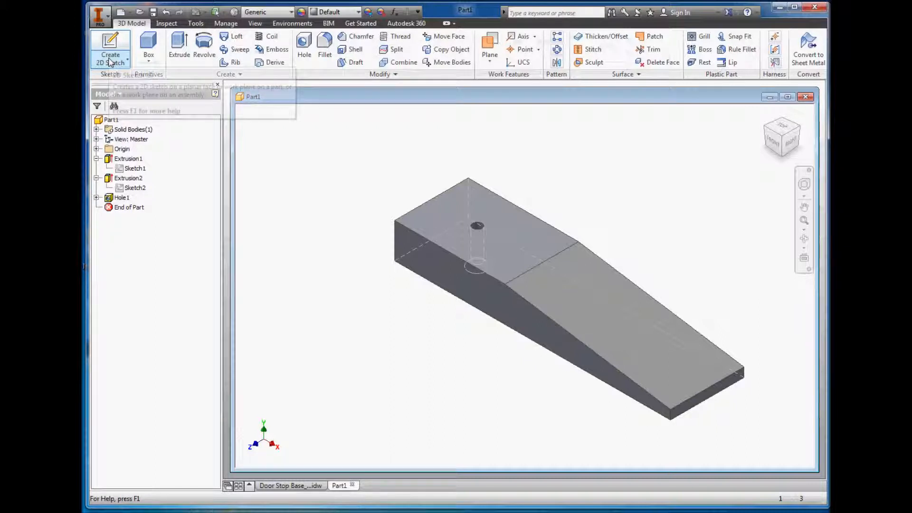